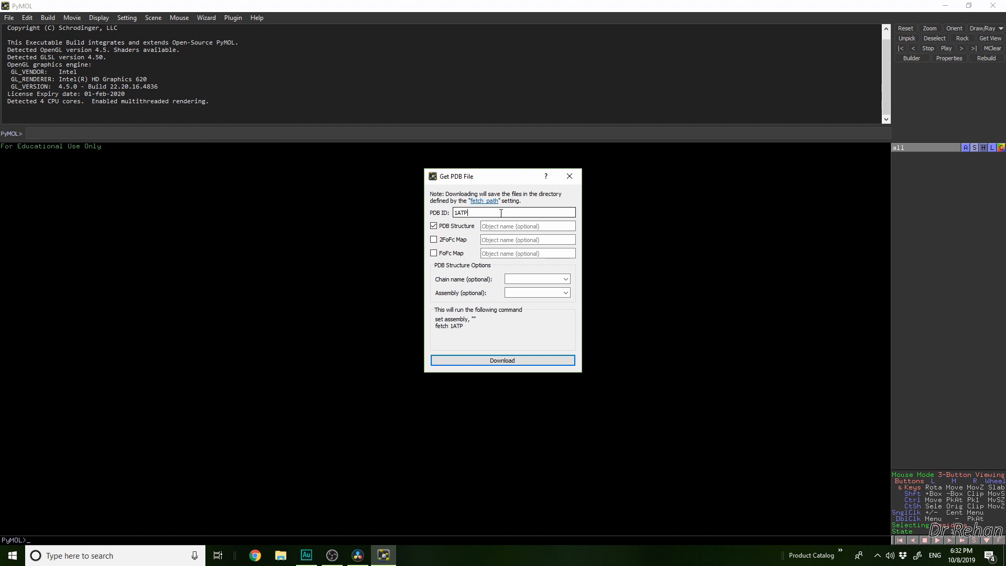
Download the PDB structure for ID 1ATP
{"action": "left_click", "coordinate": [507, 361]}
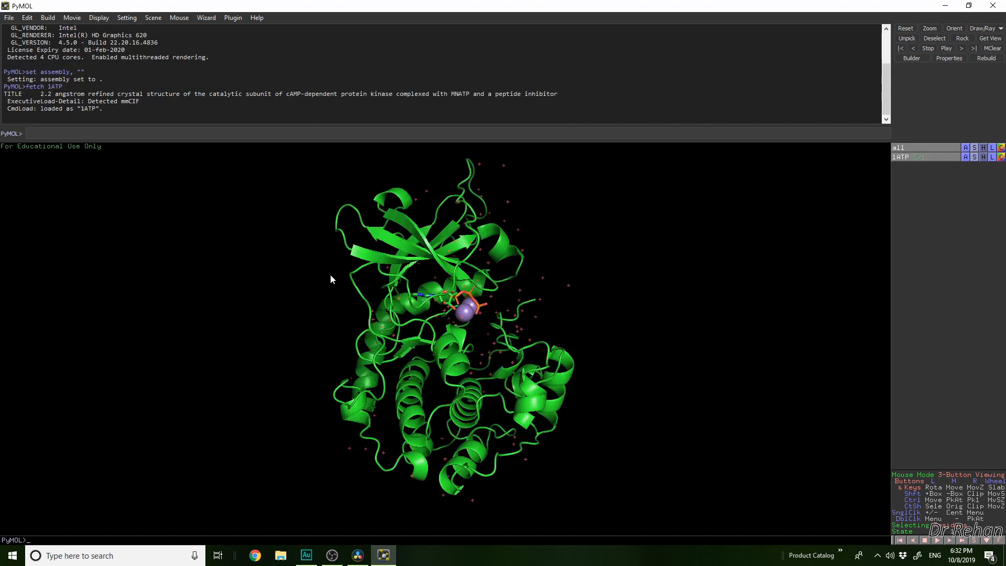
Select the two manganese ions beside the ATP ligand to identify them
{"action": "right_click_drag", "start_coordinate": [639, 284], "coordinate": [617, 305]}
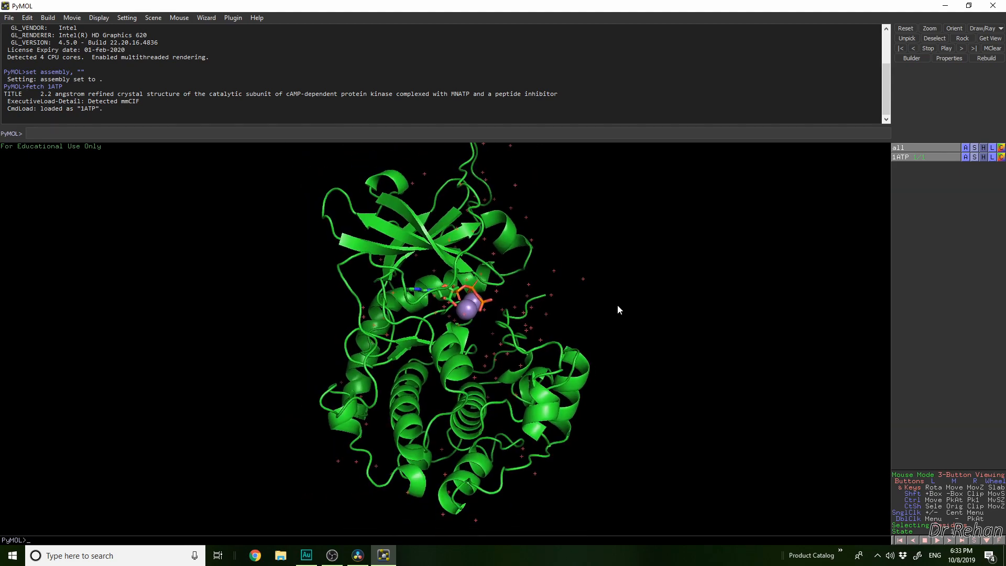
{"action": "left_click_drag", "start_coordinate": [621, 315], "coordinate": [532, 338]}
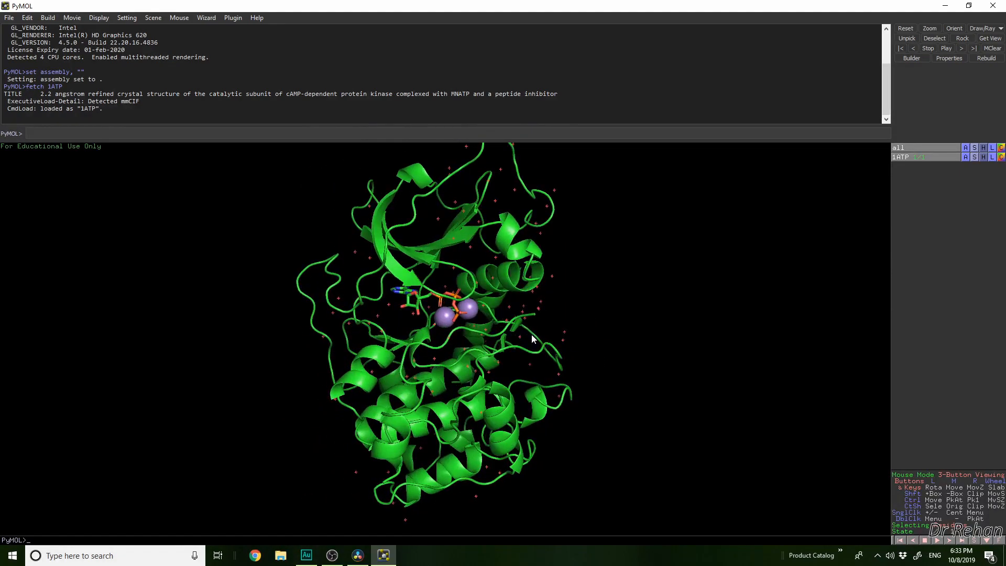
{"action": "right_click_drag", "start_coordinate": [474, 313], "coordinate": [532, 411]}
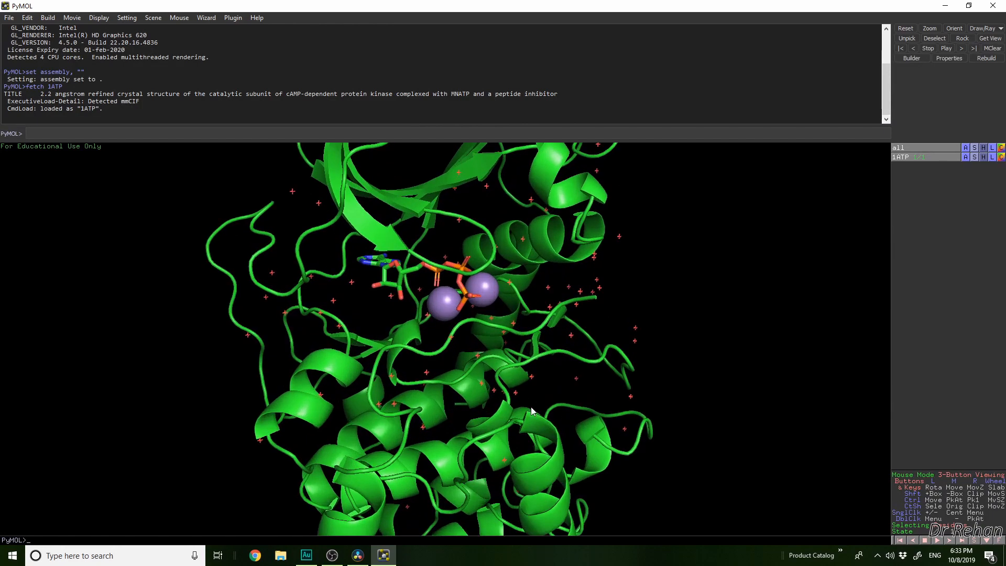
{"action": "left_click", "coordinate": [484, 293]}
{"action": "left_click", "coordinate": [443, 302]}
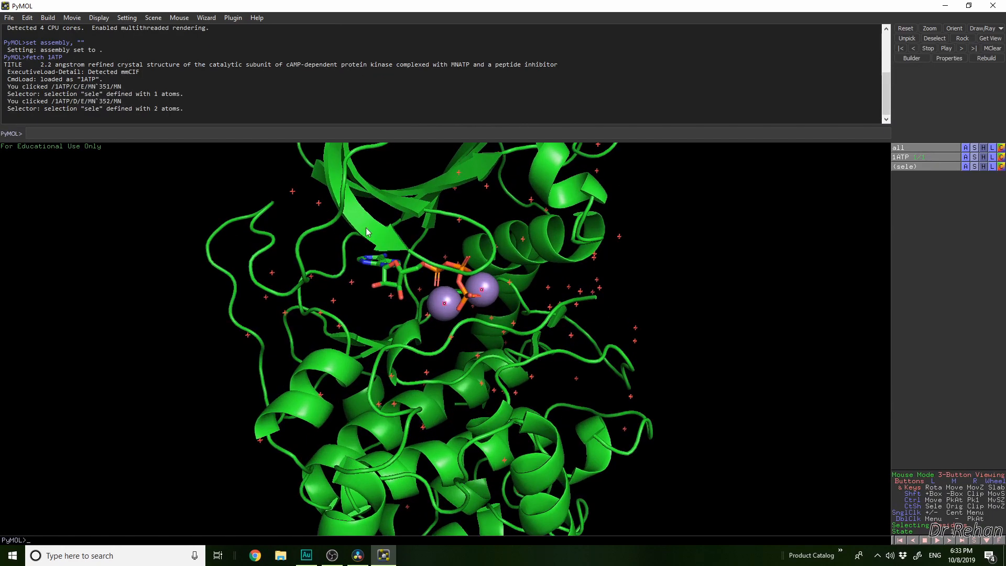
Identify several water molecules around the protein by adding them to the selection, and clear the selection
{"action": "left_click_drag", "start_coordinate": [450, 342], "coordinate": [493, 344]}
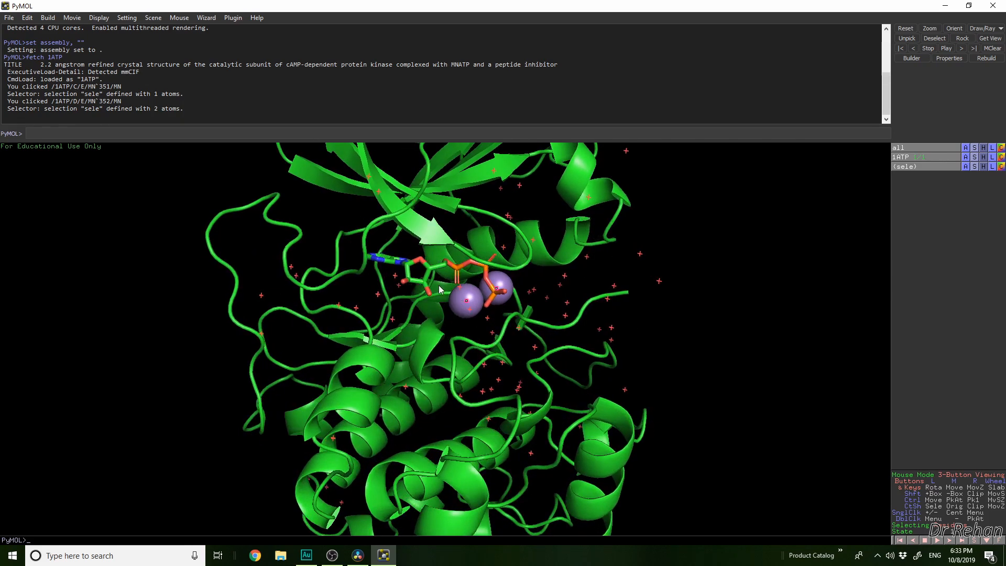
{"action": "left_click_drag", "start_coordinate": [493, 325], "coordinate": [454, 321]}
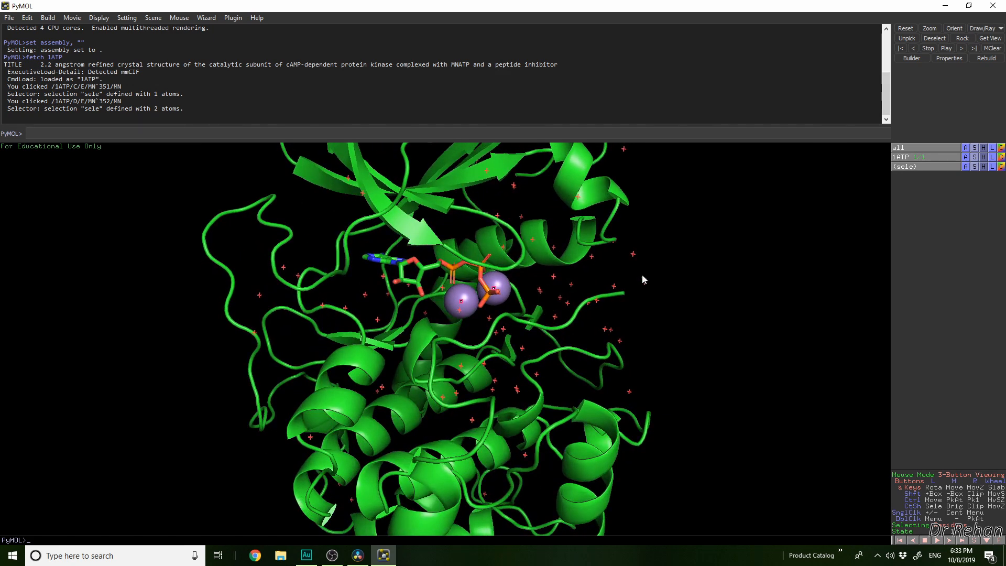
{"action": "left_click", "coordinate": [633, 253]}
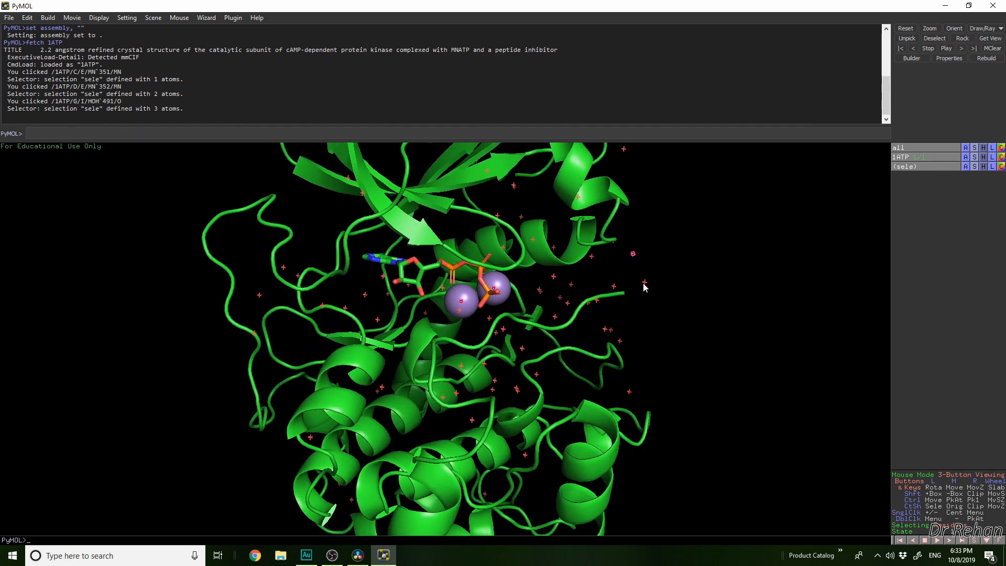
{"action": "left_click", "coordinate": [261, 296]}
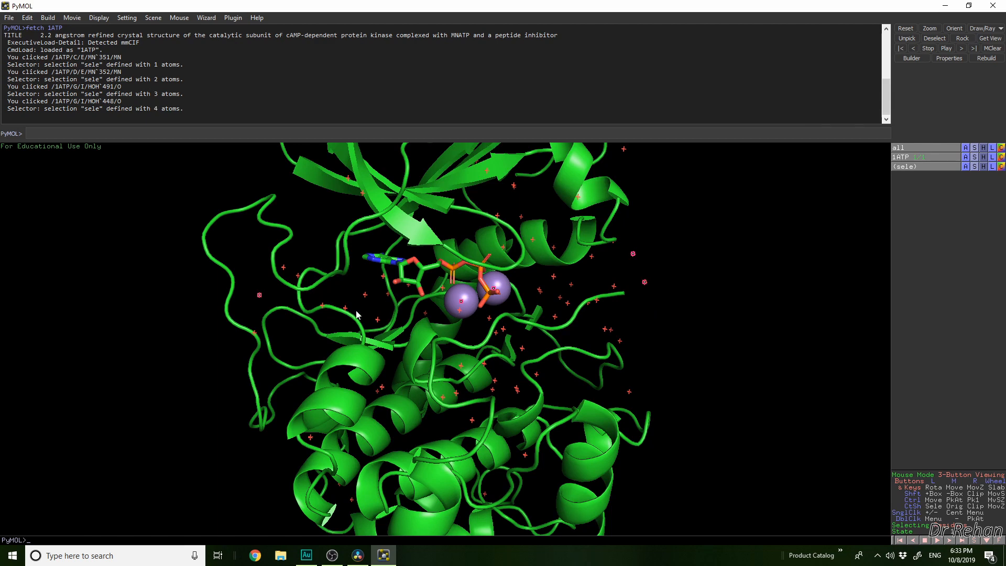
{"action": "left_click", "coordinate": [680, 270]}
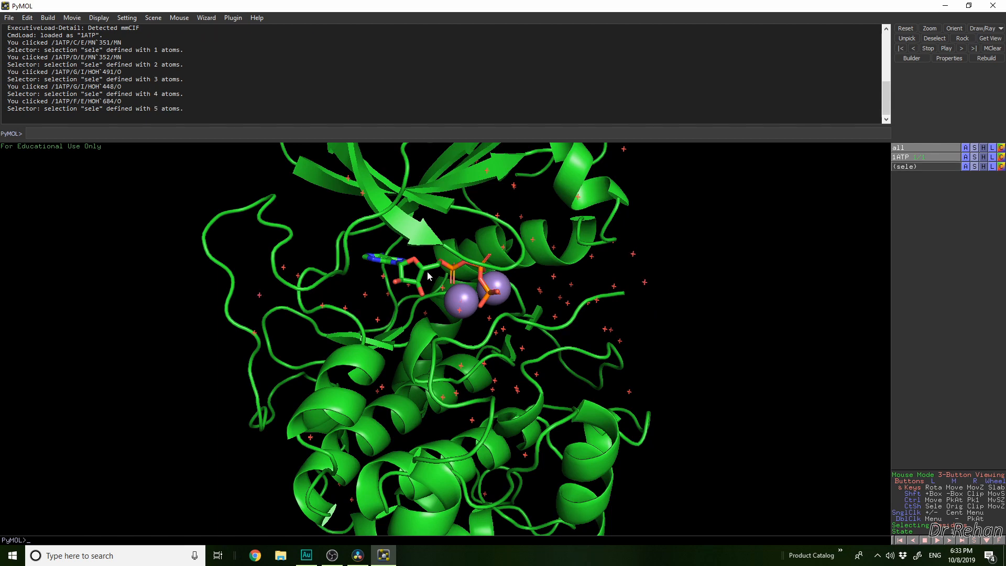
Turn on the sequence display for the 1ATP structure
{"action": "right_click_drag", "start_coordinate": [427, 305], "coordinate": [508, 358]}
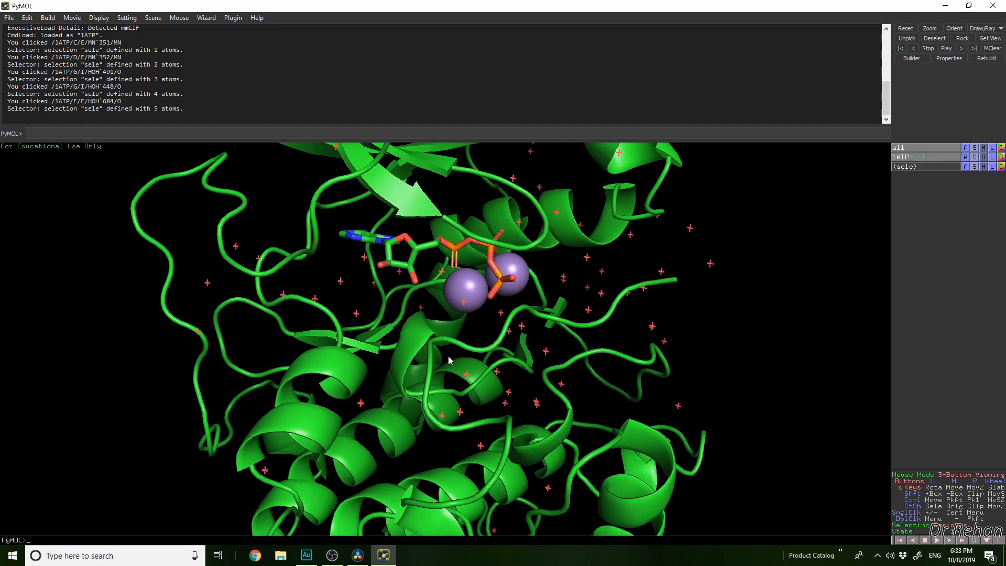
{"action": "mouse_move", "coordinate": [448, 358]}
{"action": "left_mouse_down"}
{"action": "mouse_move", "coordinate": [498, 361]}
{"action": "mouse_move", "coordinate": [442, 352]}
{"action": "left_mouse_up"}
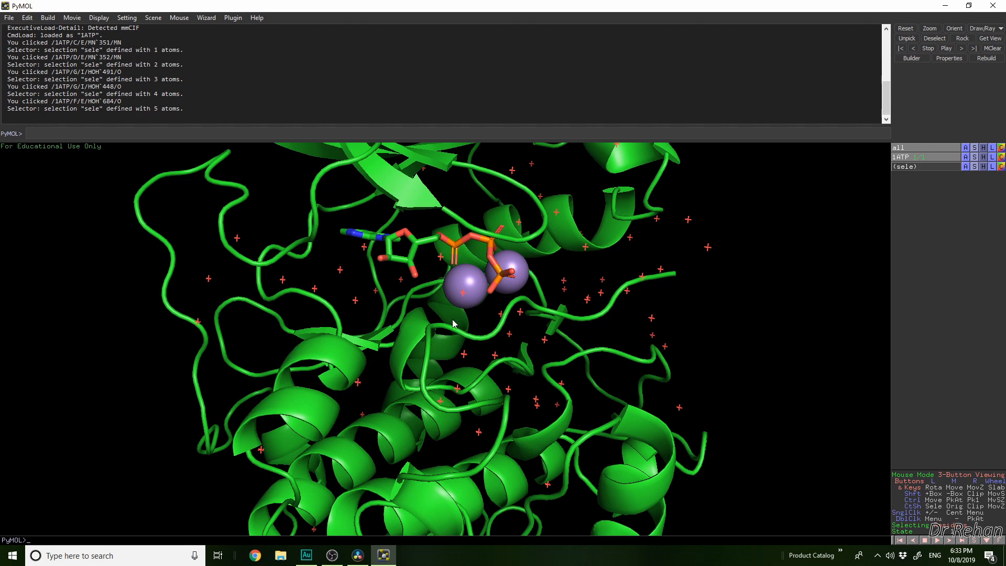
{"action": "right_click_drag", "start_coordinate": [521, 382], "coordinate": [483, 242]}
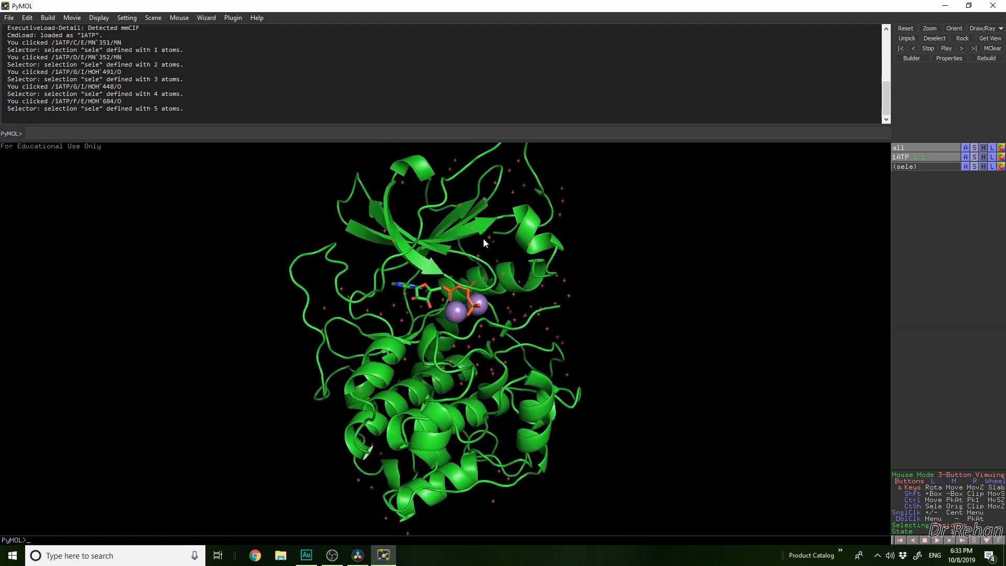
{"action": "left_click", "coordinate": [99, 18]}
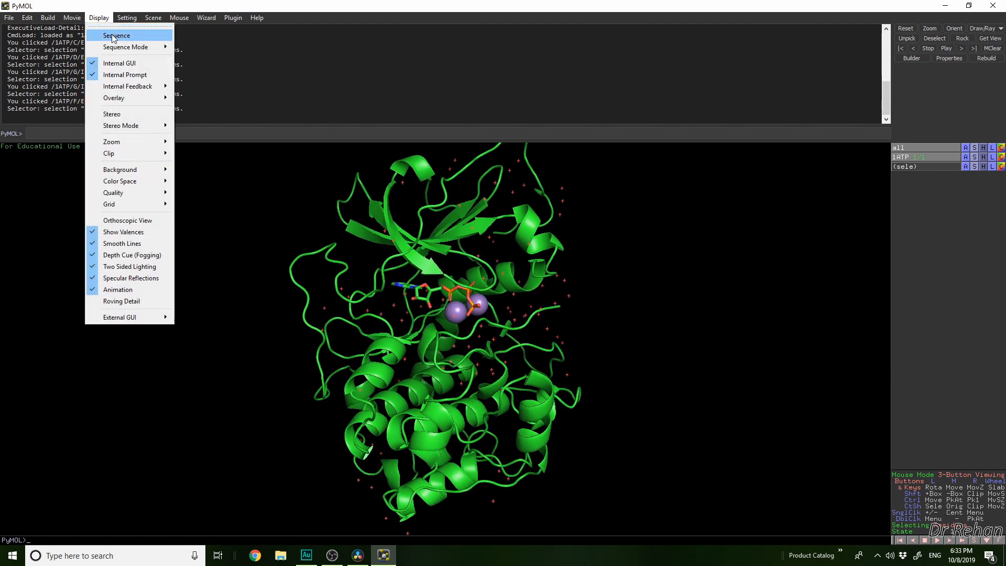
{"action": "left_click", "coordinate": [107, 34]}
{"action": "left_click", "coordinate": [99, 19]}
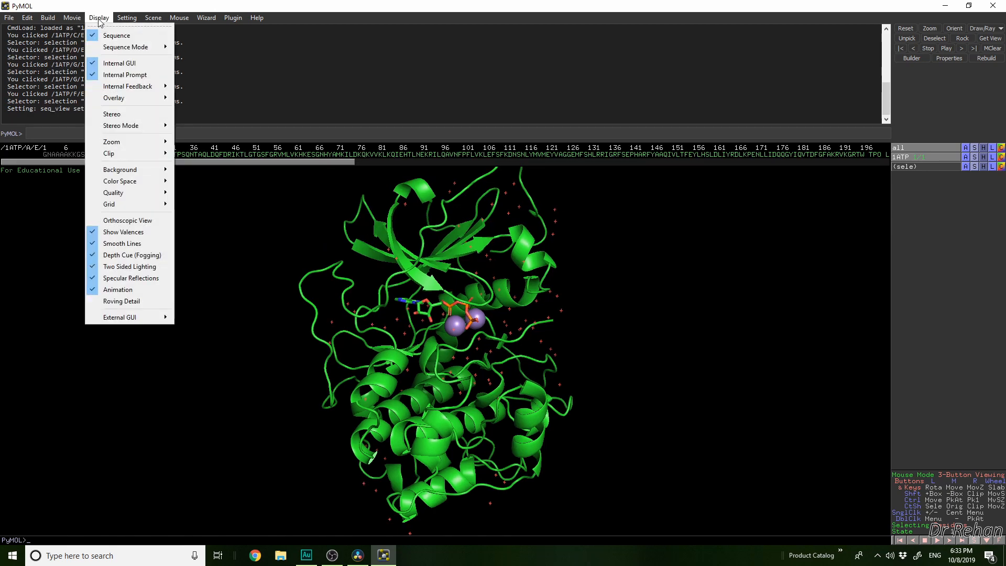
{"action": "left_click", "coordinate": [463, 67]}
Locate the water molecules and the two MN ions at the end of the sequence by highlighting them, and clear the selection
{"action": "left_click_drag", "start_coordinate": [87, 161], "coordinate": [645, 163]}
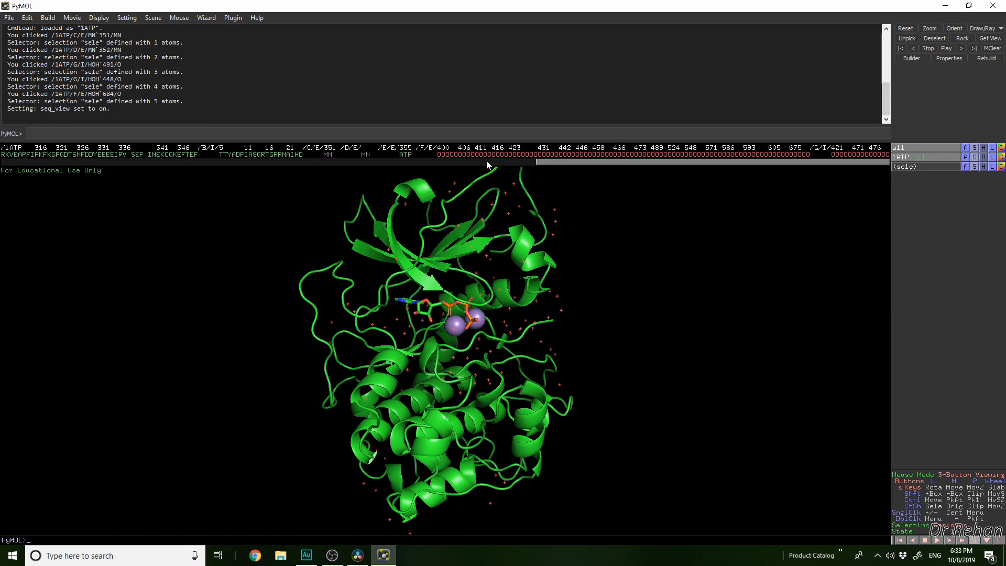
{"action": "left_click_drag", "start_coordinate": [439, 154], "coordinate": [892, 159]}
{"action": "left_click", "coordinate": [356, 169]}
{"action": "left_click_drag", "start_coordinate": [327, 155], "coordinate": [368, 154]}
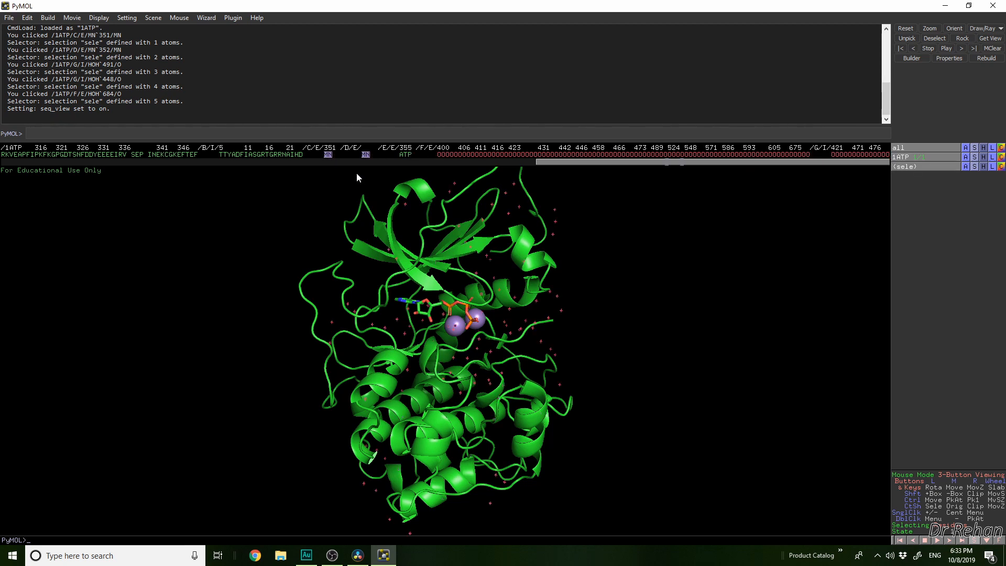
{"action": "left_click", "coordinate": [388, 169]}
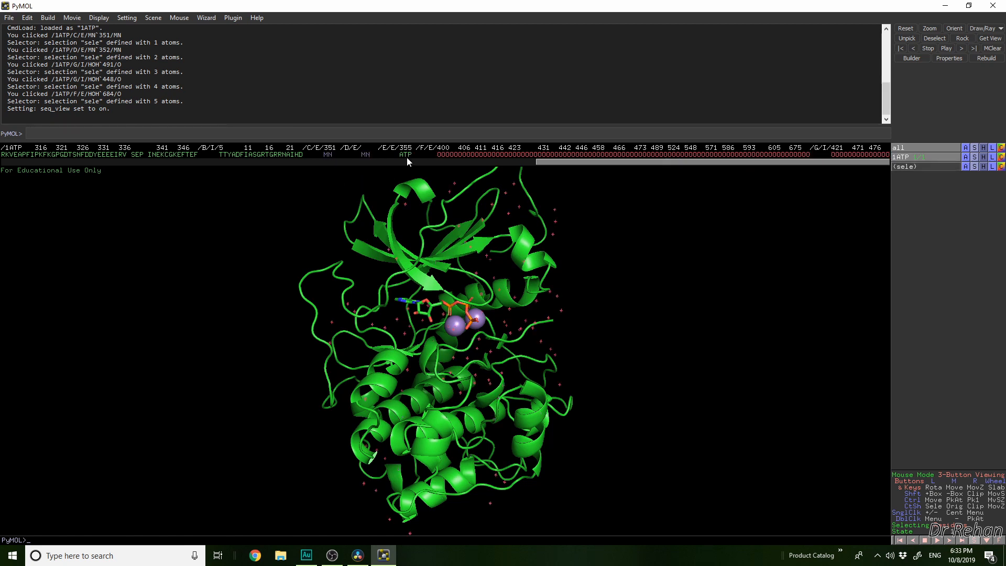
Highlight the ATP ligand from its sequence entry to examine it in the structure, and deselect it
{"action": "left_click", "coordinate": [405, 155]}
{"action": "right_click_drag", "start_coordinate": [504, 326], "coordinate": [595, 485]}
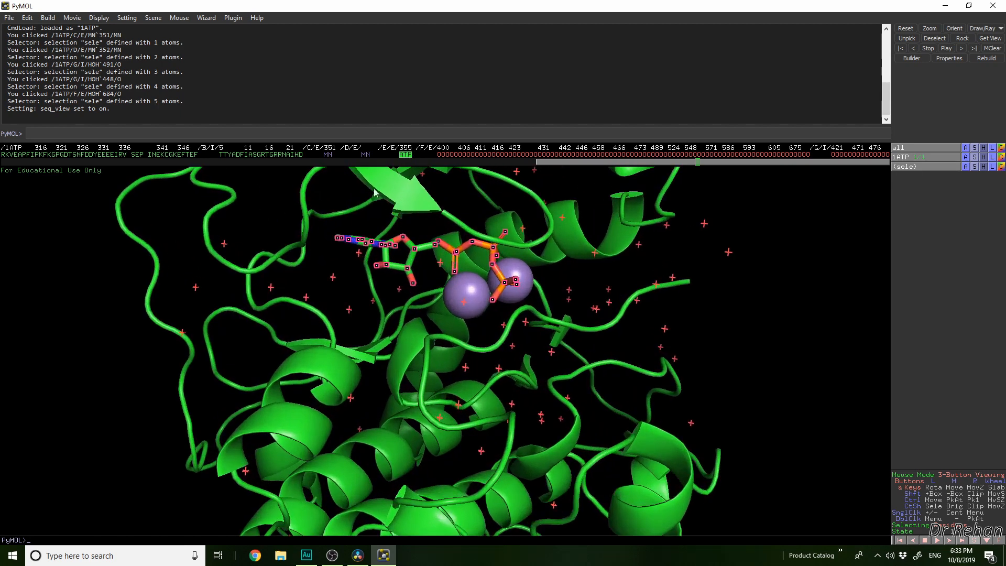
{"action": "left_click", "coordinate": [409, 154]}
{"action": "left_click", "coordinate": [407, 154]}
{"action": "left_click", "coordinate": [407, 154]}
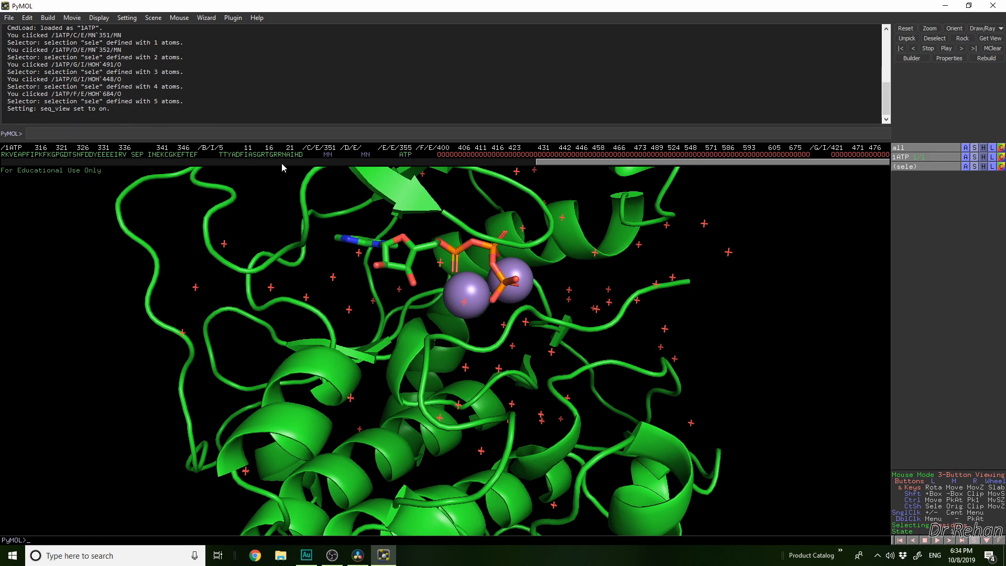
Switch the sequence display from one-letter codes to three-letter residue names
{"action": "left_click_drag", "start_coordinate": [602, 161], "coordinate": [43, 166]}
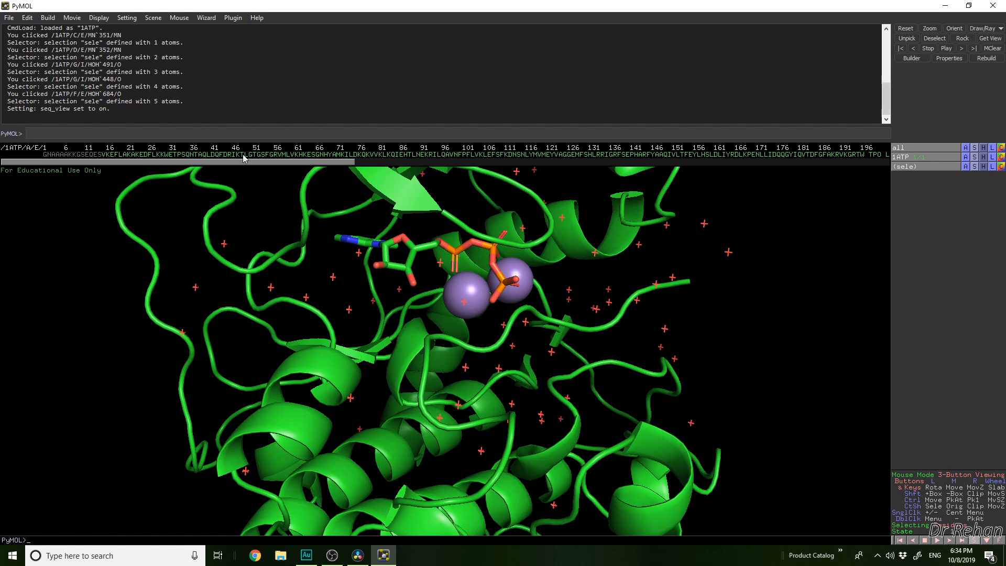
{"action": "left_click", "coordinate": [99, 17]}
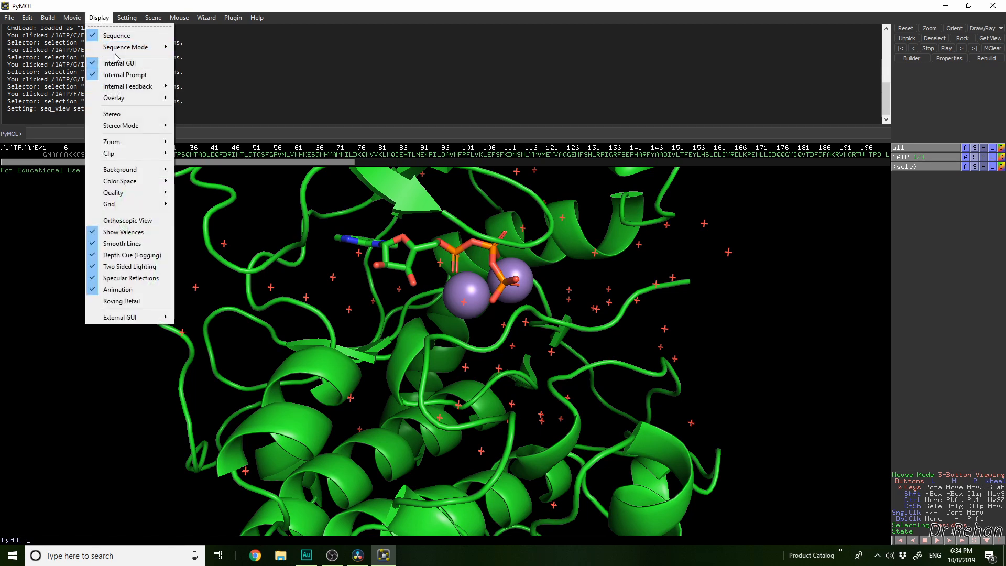
{"action": "mouse_move", "coordinate": [118, 48]}
{"action": "left_click", "coordinate": [241, 66]}
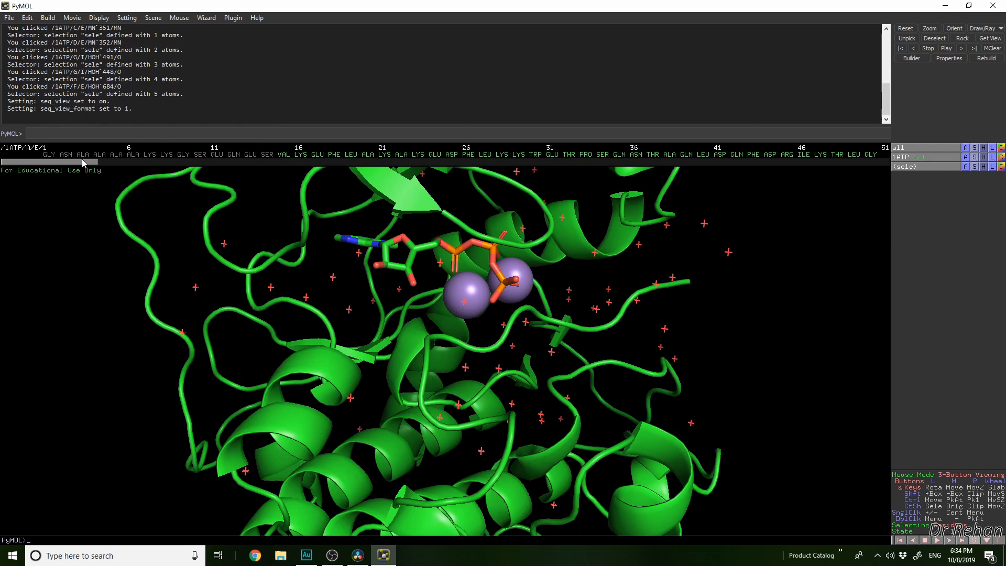
Start the protein Mutagenesis wizard and pick residue PHE 26 of chain E in the sequence
{"action": "left_click_drag", "start_coordinate": [84, 162], "coordinate": [104, 162]}
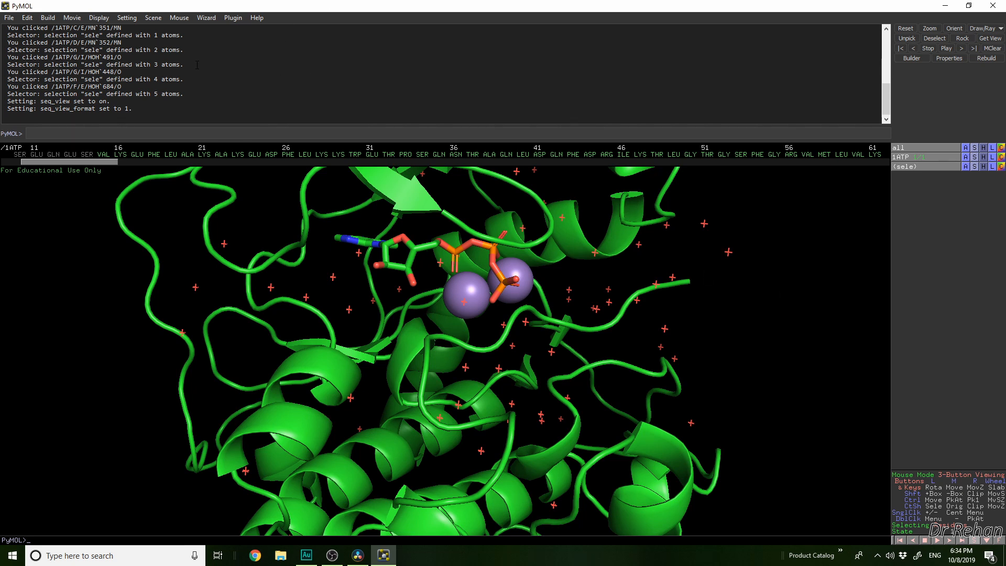
{"action": "left_click", "coordinate": [202, 19]}
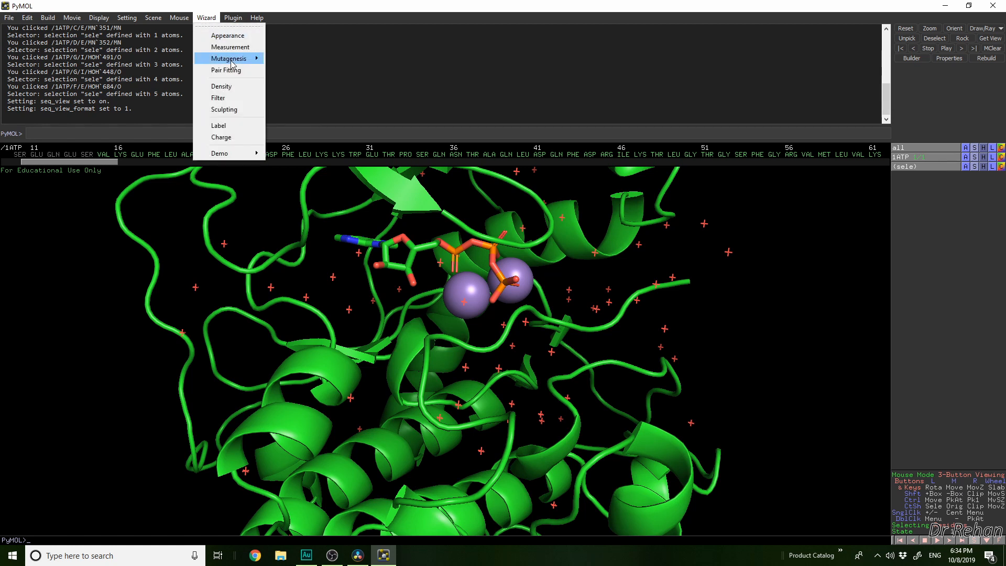
{"action": "mouse_move", "coordinate": [231, 64]}
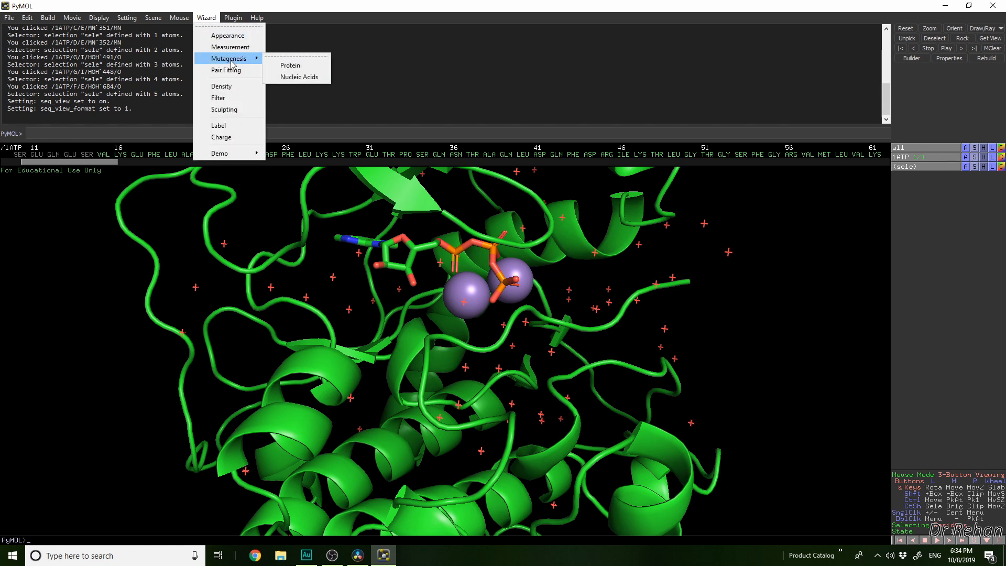
{"action": "left_click", "coordinate": [292, 66]}
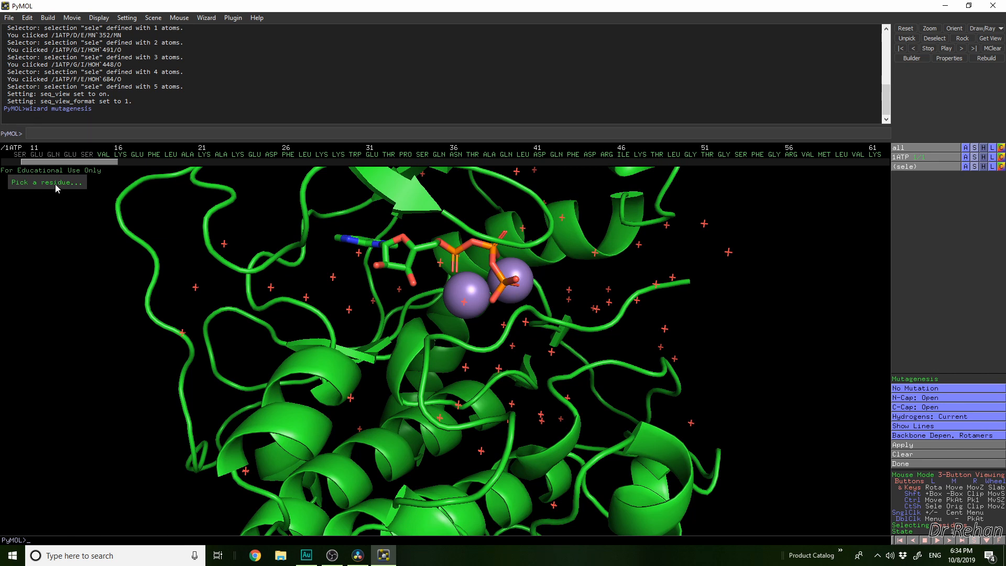
{"action": "left_click", "coordinate": [288, 155]}
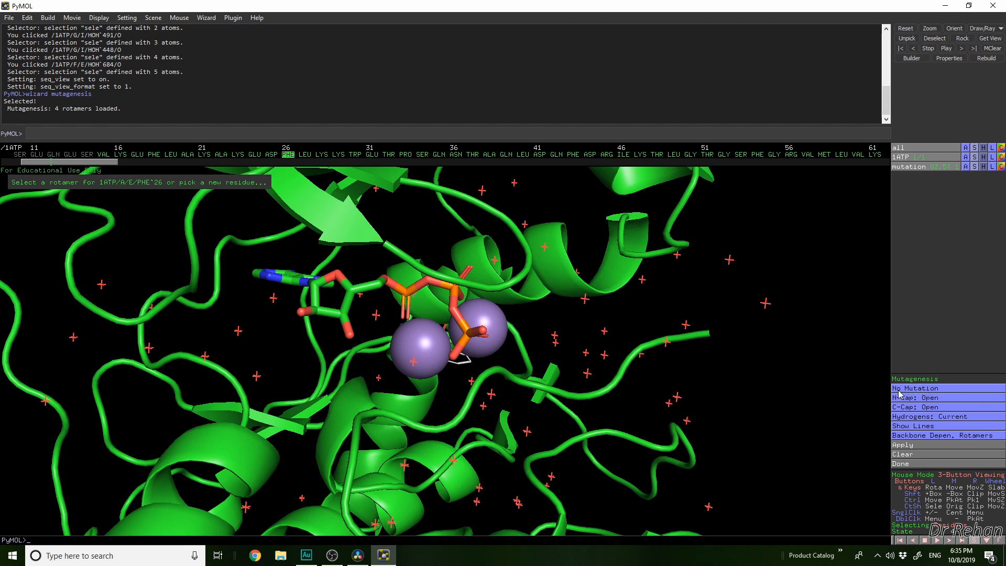
Set the mutant residue for PHE 26 to ALA and apply the mutation
{"action": "left_click", "coordinate": [936, 393]}
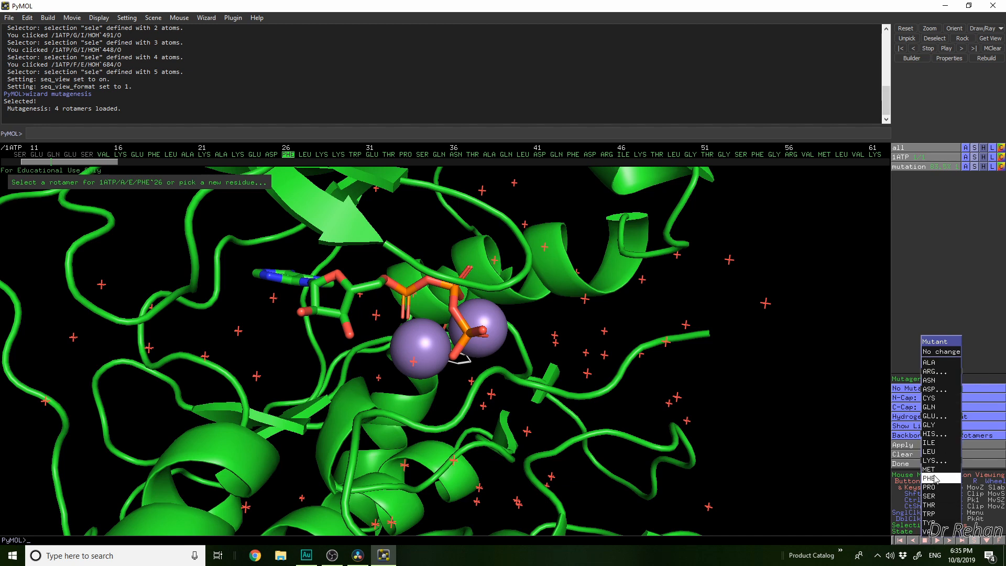
{"action": "mouse_move", "coordinate": [936, 417]}
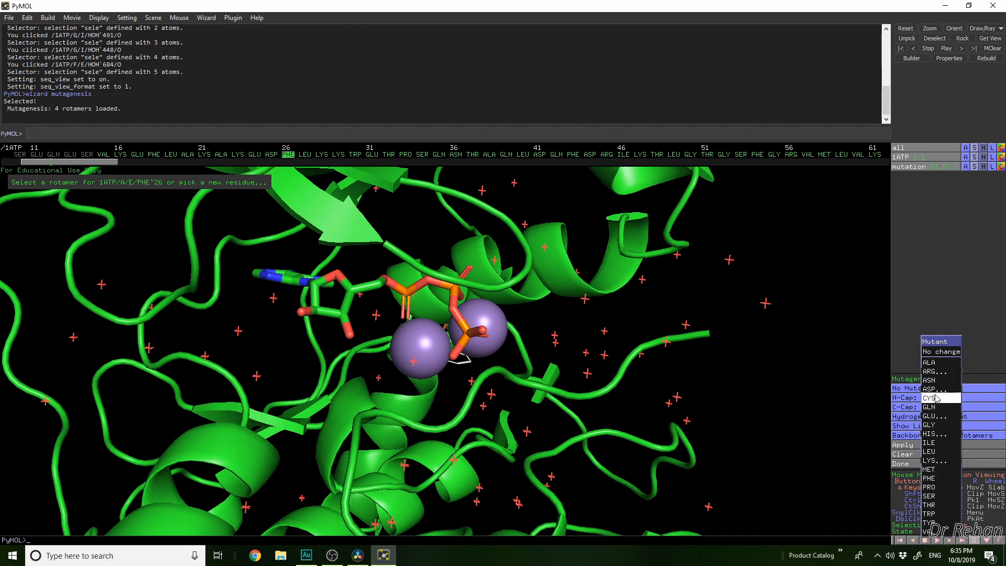
{"action": "mouse_move", "coordinate": [936, 392]}
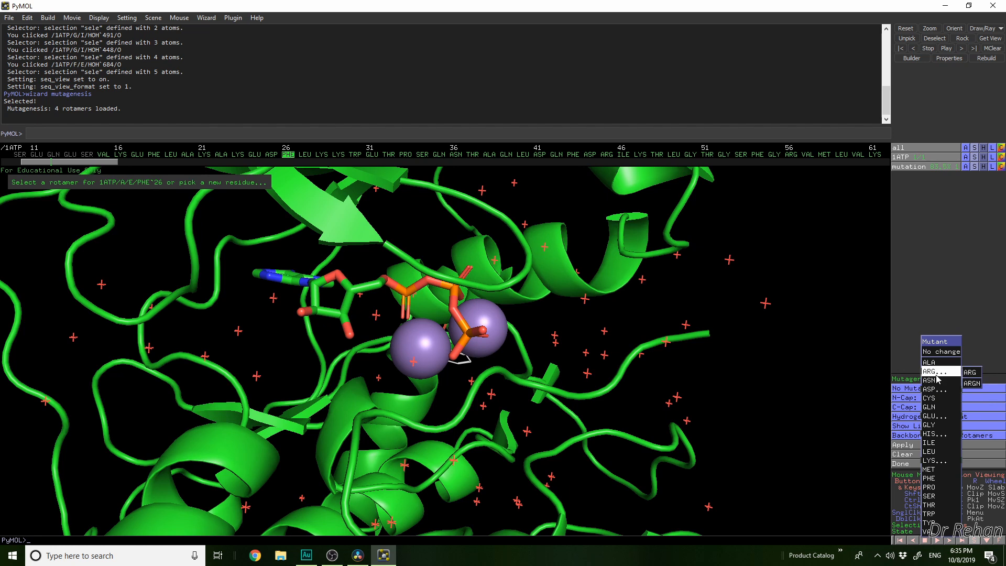
{"action": "mouse_move", "coordinate": [938, 435]}
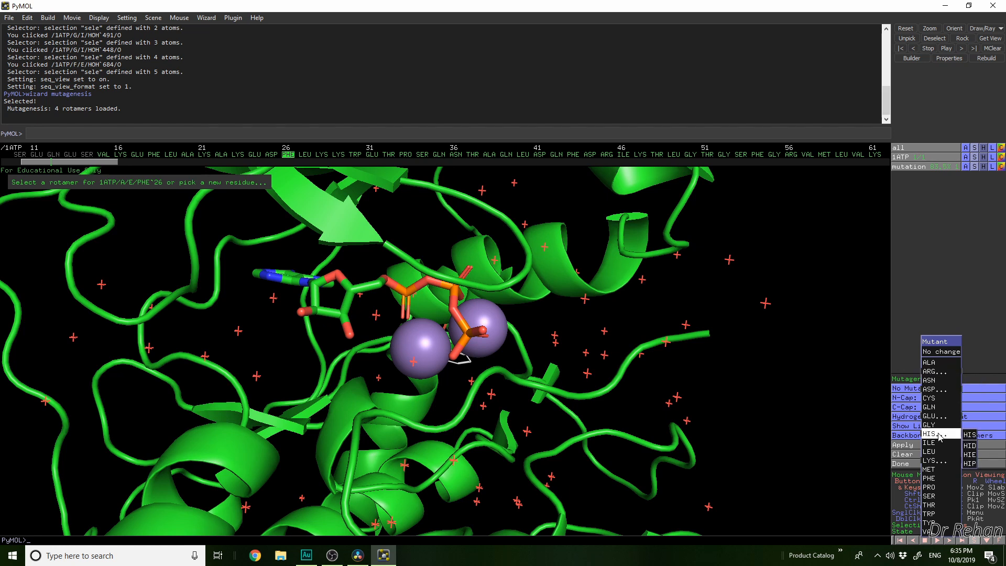
{"action": "mouse_move", "coordinate": [938, 465]}
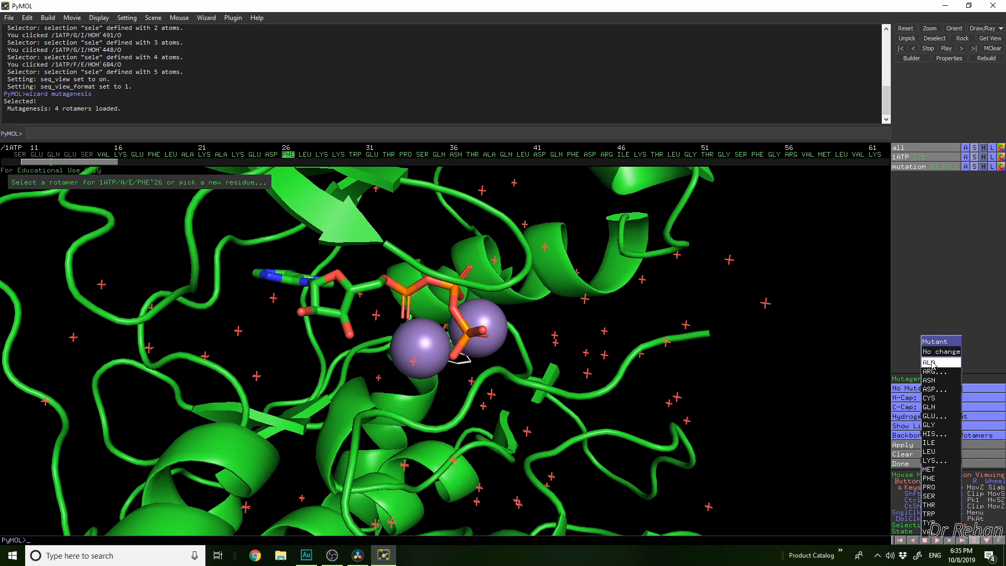
{"action": "left_click", "coordinate": [931, 362]}
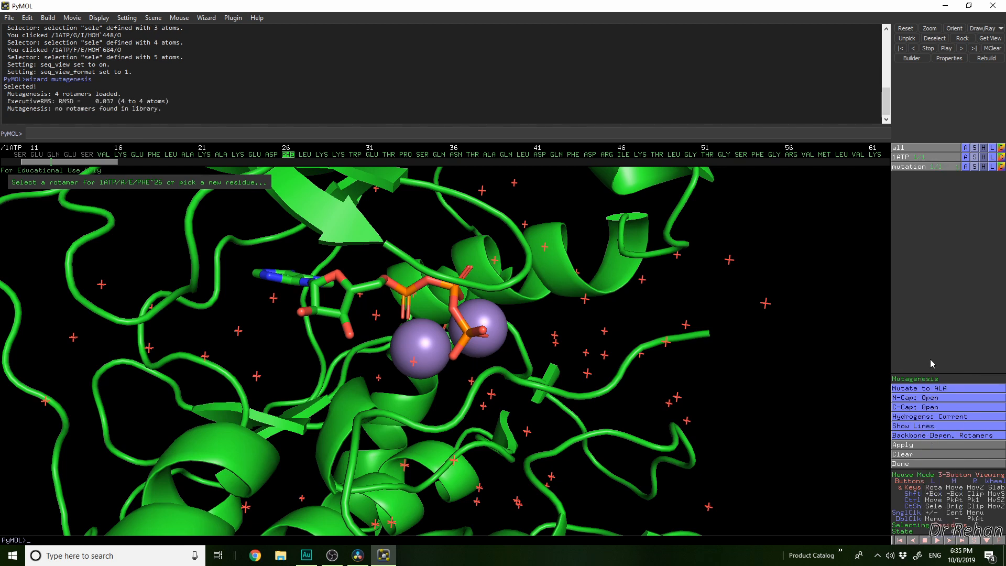
{"action": "left_click", "coordinate": [903, 445]}
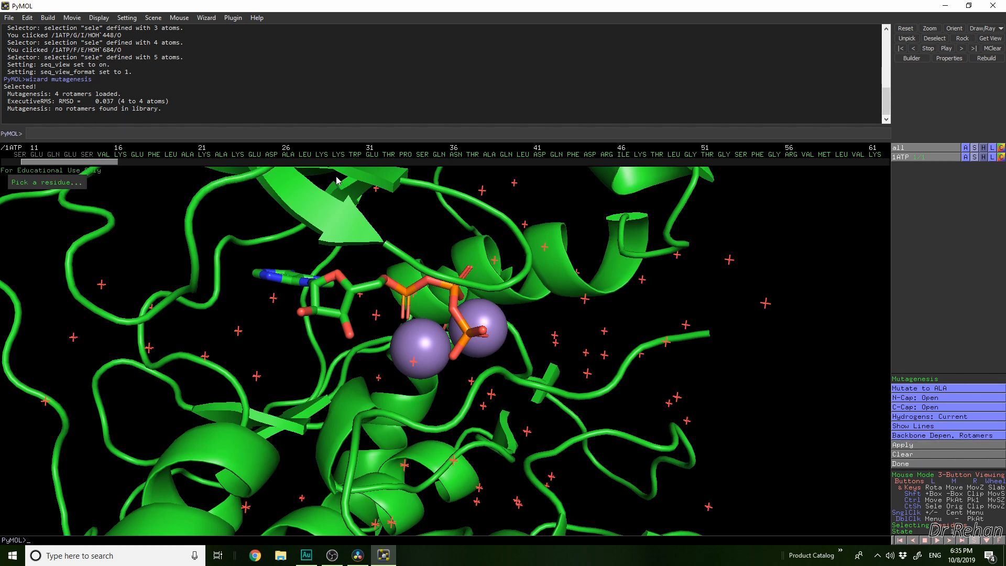
Pick the mutated residue ALA 26 in the sequence to check it, unpick it, and finish the Mutagenesis wizard
{"action": "left_click", "coordinate": [290, 158]}
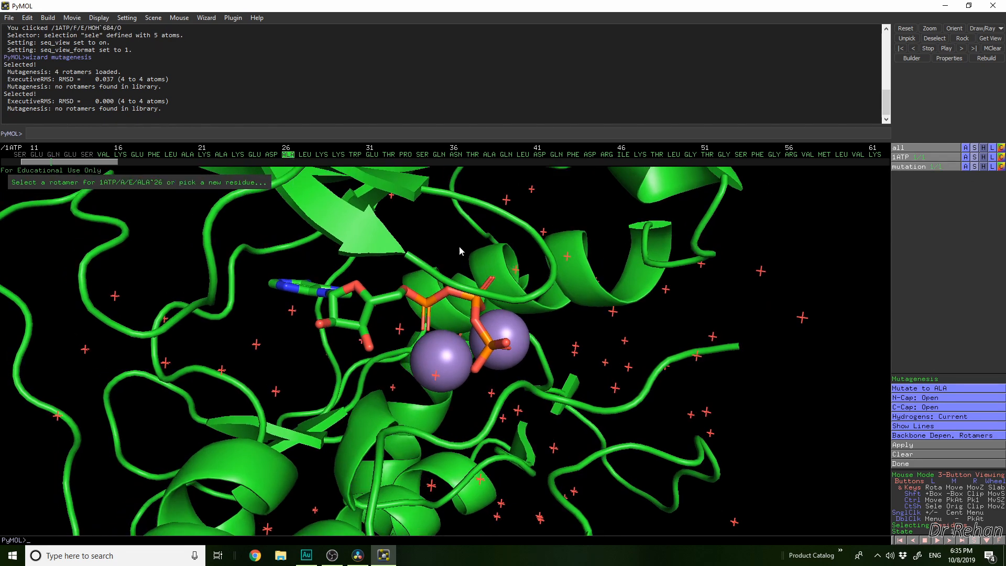
{"action": "left_click", "coordinate": [288, 158]}
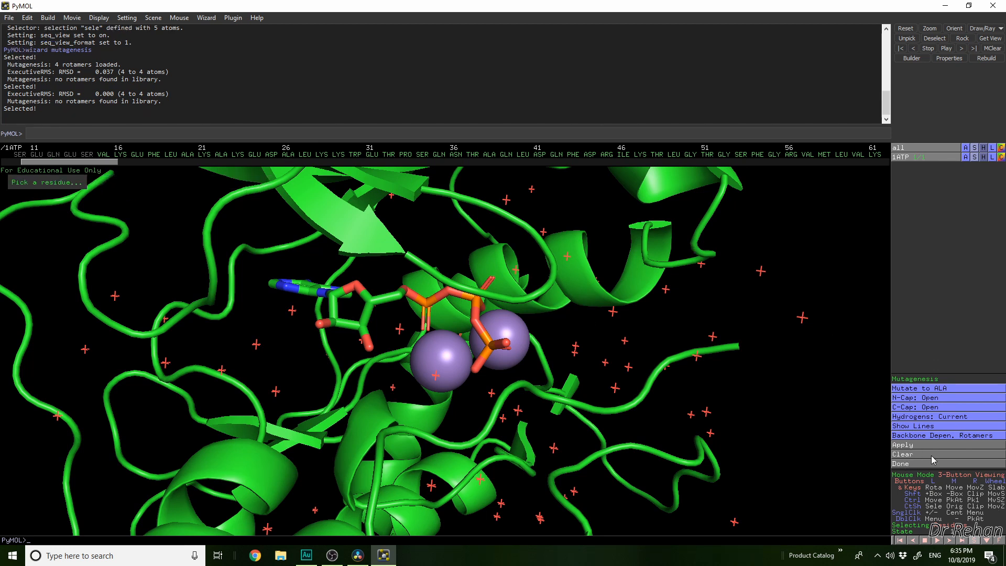
{"action": "left_click", "coordinate": [911, 464]}
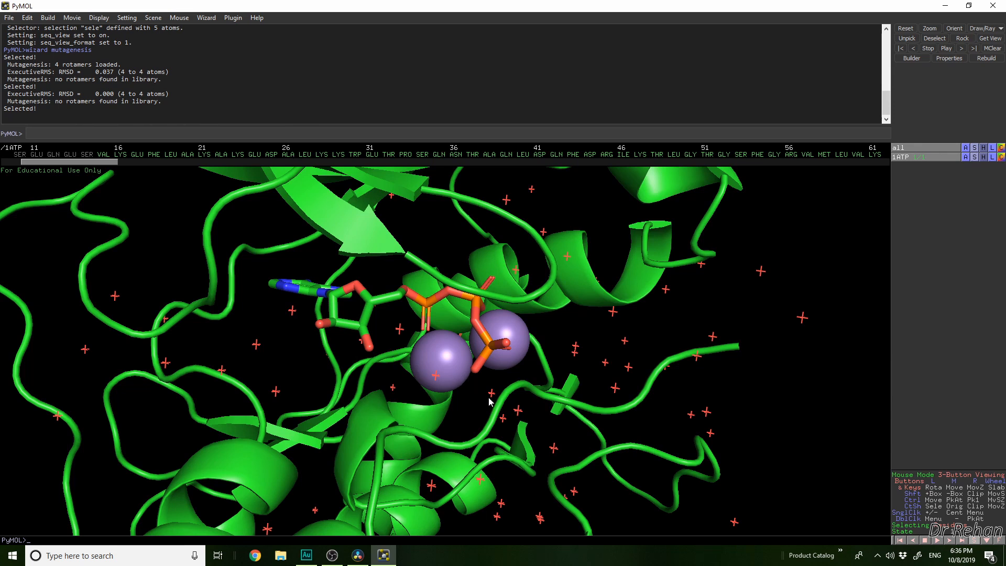
Select the mutated ALA 26 in the sequence, show its atoms as sticks on the helix, and deselect it
{"action": "right_click_drag", "start_coordinate": [489, 401], "coordinate": [450, 315]}
{"action": "left_click_drag", "start_coordinate": [358, 344], "coordinate": [297, 334]}
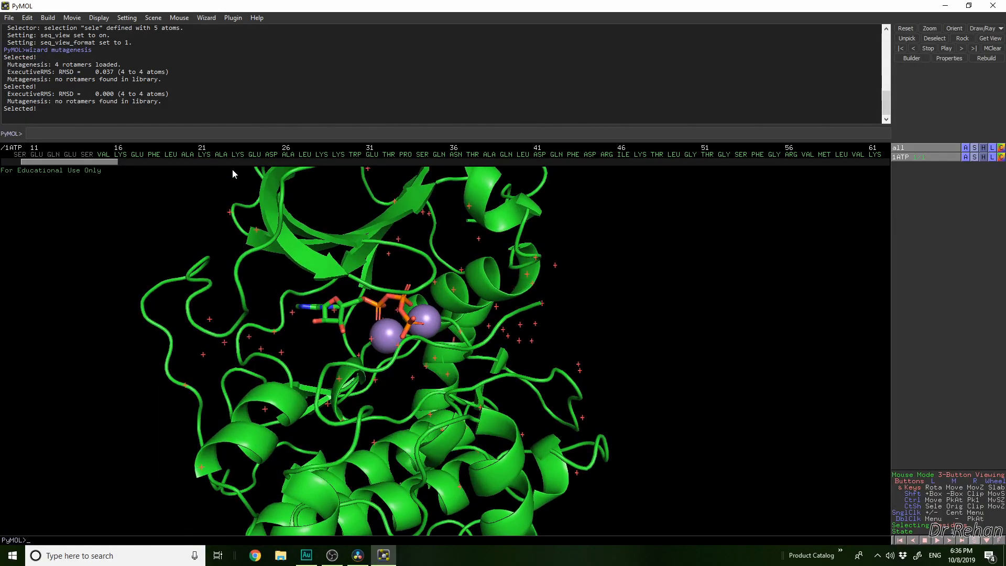
{"action": "left_click", "coordinate": [288, 154]}
{"action": "left_click_drag", "start_coordinate": [456, 361], "coordinate": [355, 360]}
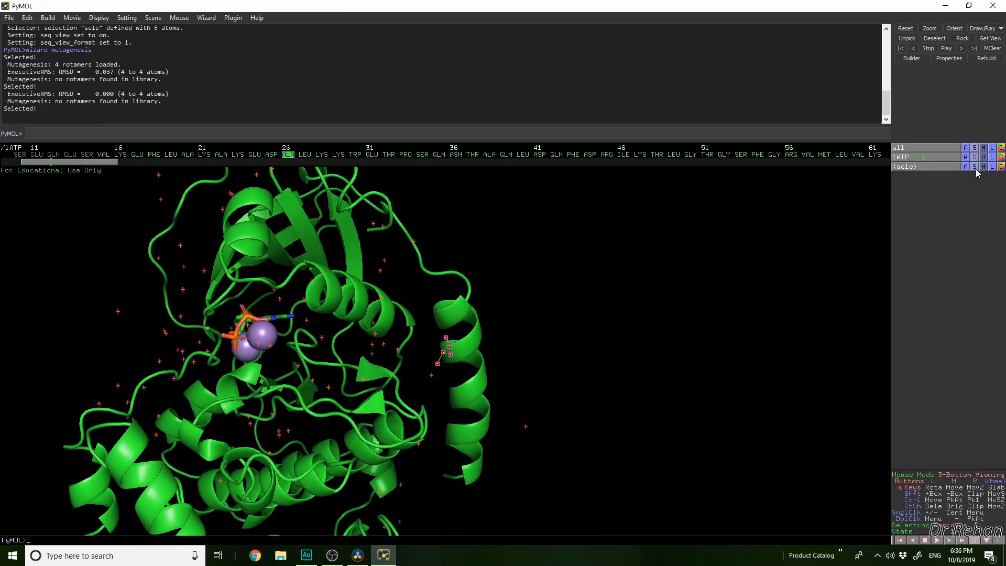
{"action": "left_click", "coordinate": [974, 167]}
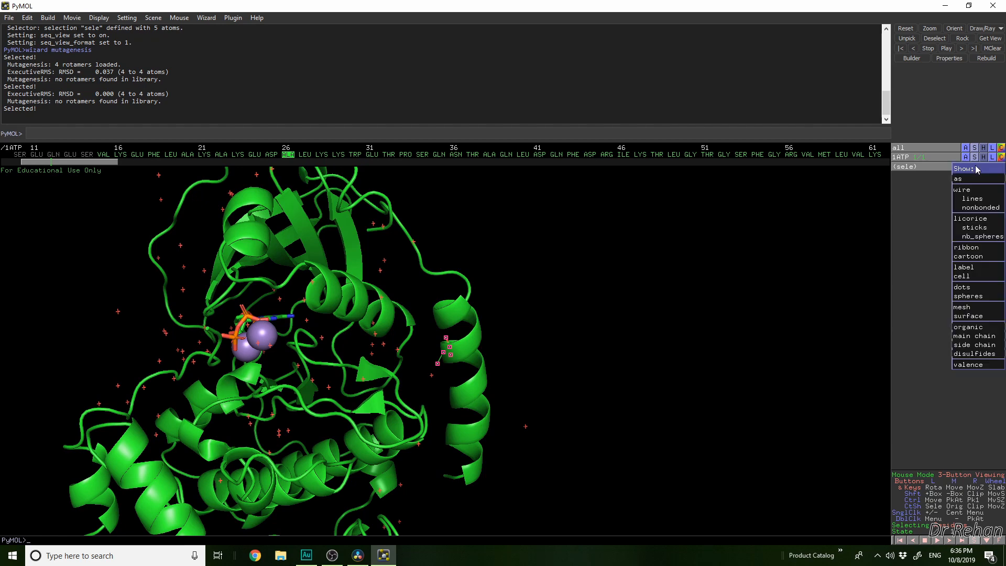
{"action": "mouse_move", "coordinate": [980, 182]}
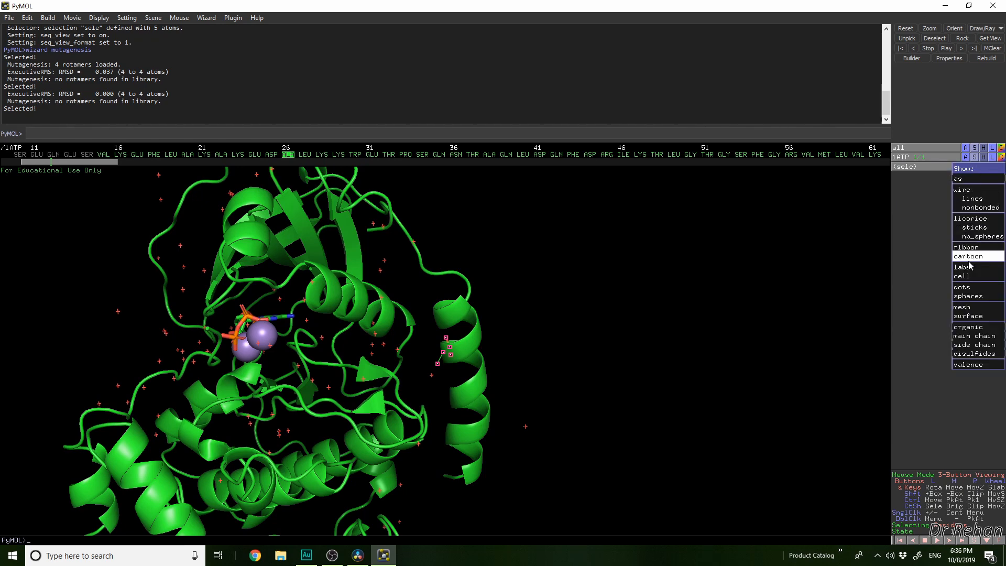
{"action": "left_click", "coordinate": [974, 236]}
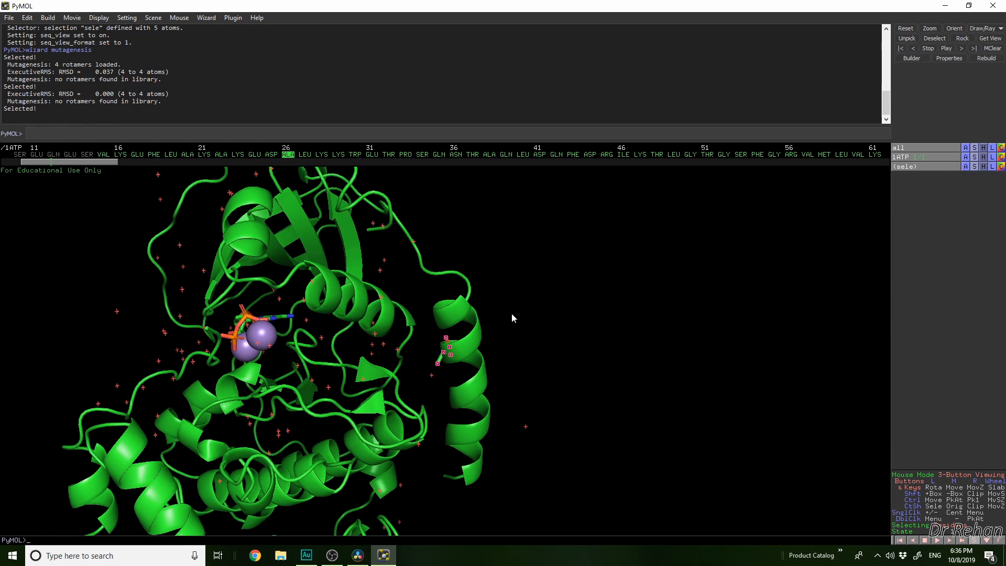
{"action": "right_click_drag", "start_coordinate": [511, 313], "coordinate": [567, 448]}
{"action": "right_click_drag", "start_coordinate": [443, 340], "coordinate": [469, 390]}
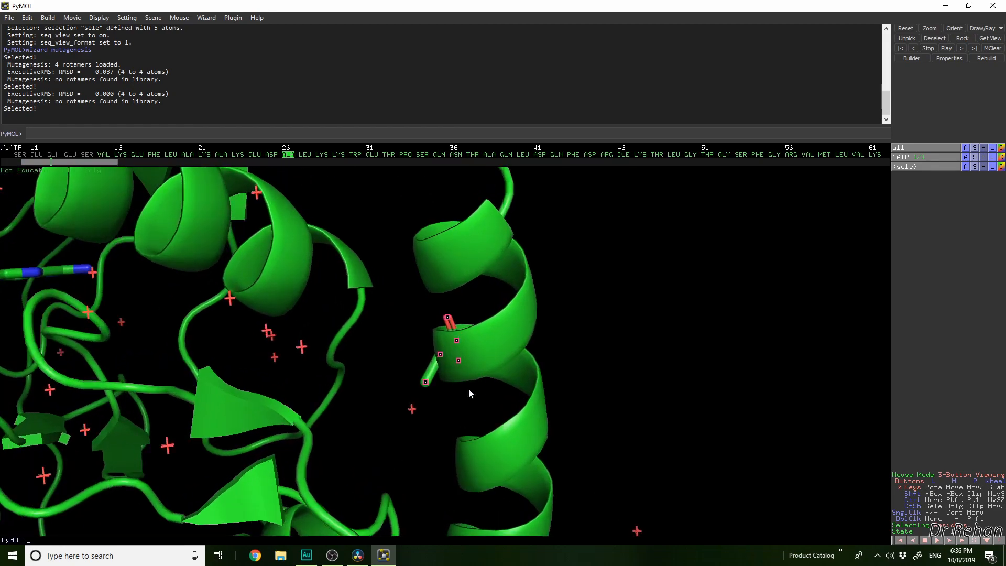
{"action": "left_click_drag", "start_coordinate": [501, 386], "coordinate": [547, 376]}
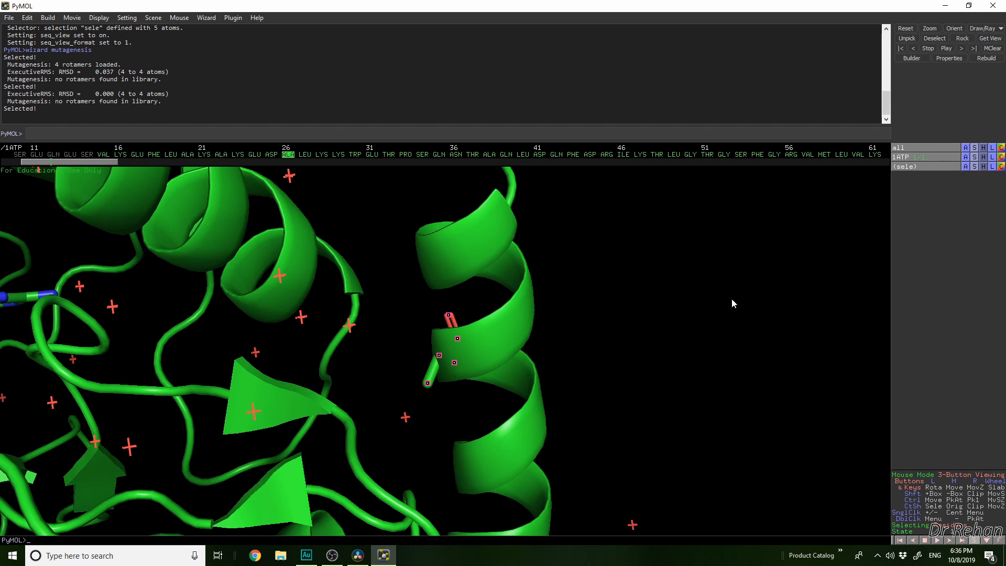
{"action": "left_click", "coordinate": [564, 218]}
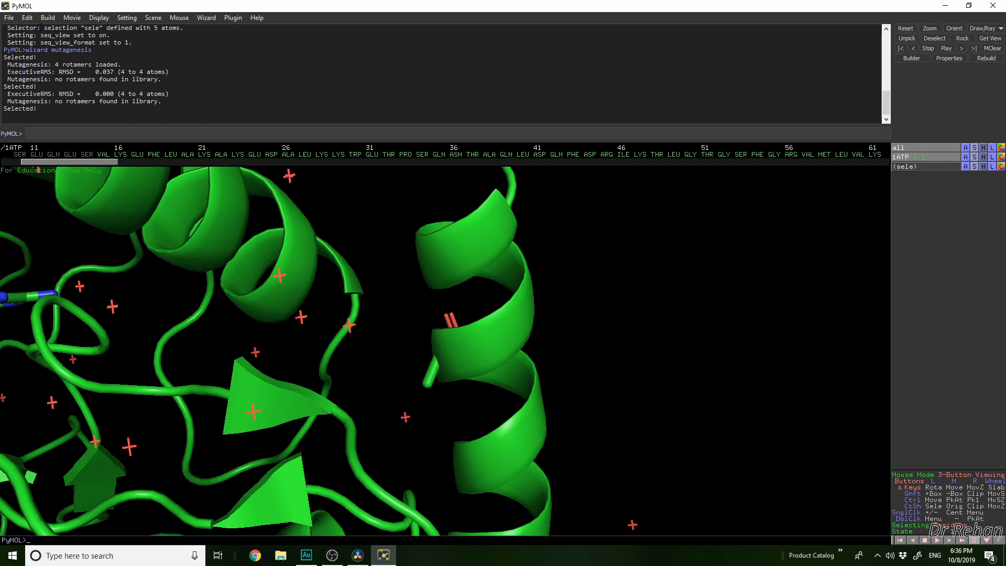
Start a molecule export with 1ATP as the selection and review the PDB and multi-file options
{"action": "left_click", "coordinate": [8, 18]}
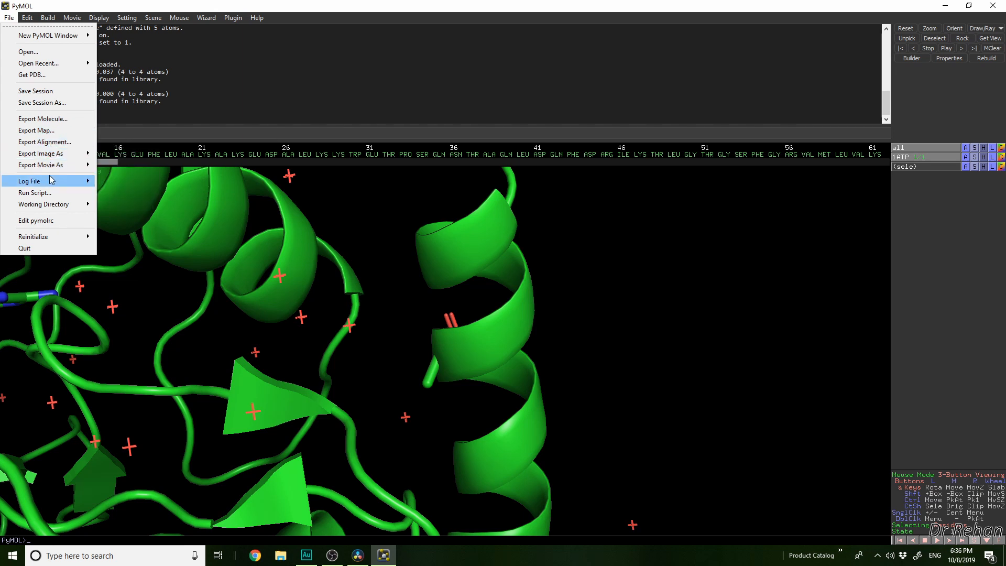
{"action": "left_click", "coordinate": [53, 119]}
{"action": "left_click", "coordinate": [511, 204]}
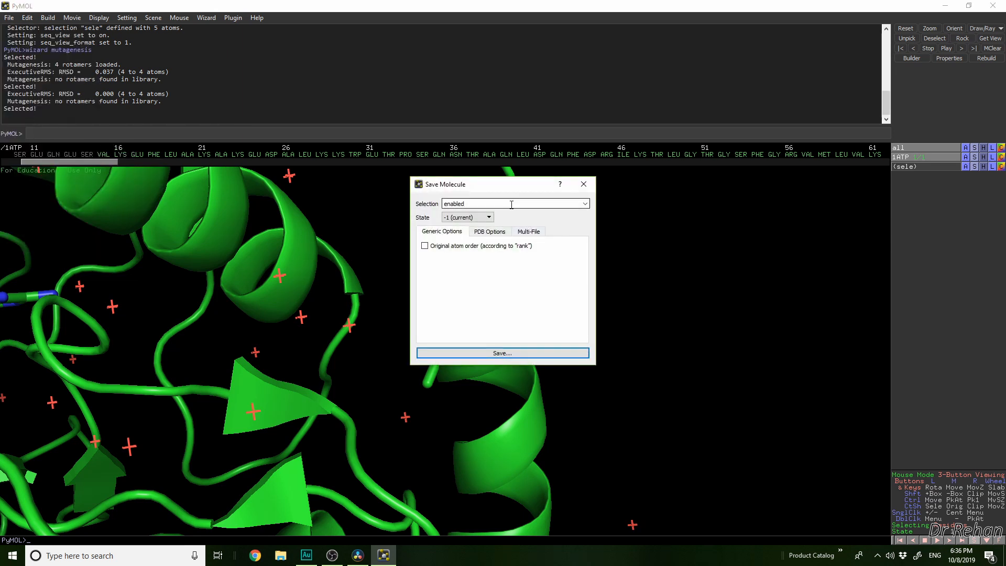
{"action": "left_click", "coordinate": [584, 204]}
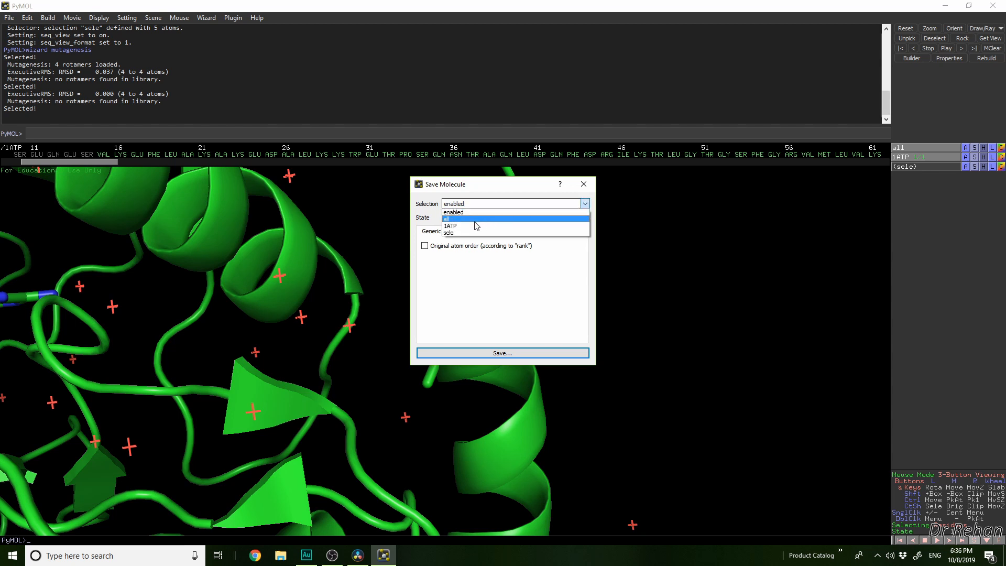
{"action": "left_click", "coordinate": [456, 226]}
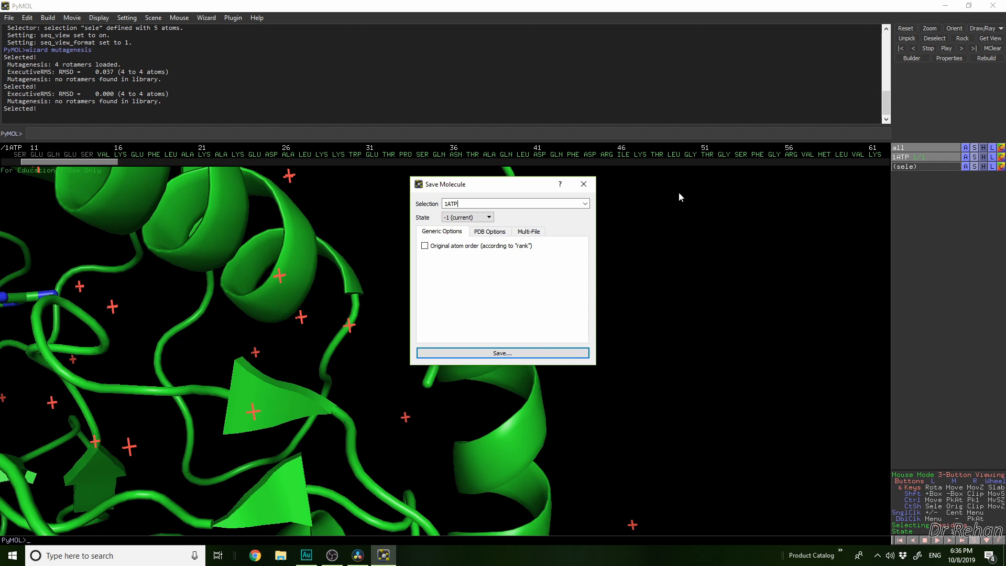
{"action": "left_click", "coordinate": [488, 233]}
{"action": "left_click", "coordinate": [529, 233]}
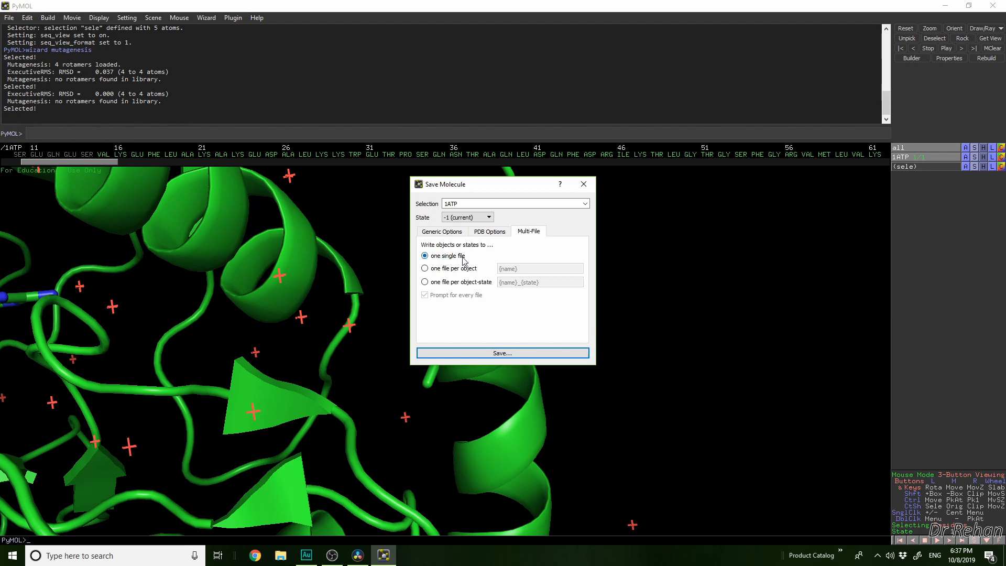
{"action": "left_click", "coordinate": [426, 232]}
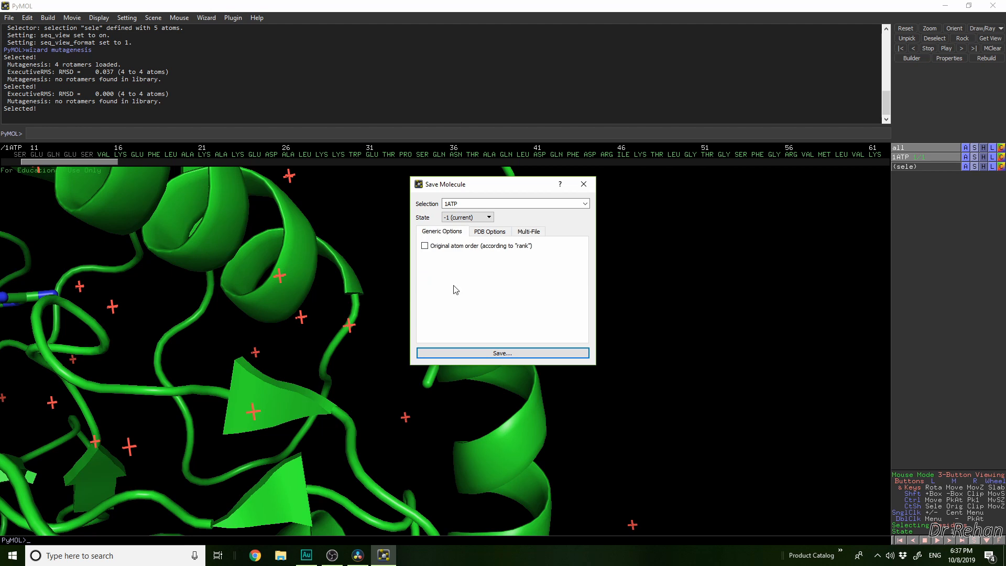
Proceed to saving the export, choosing the Desktop as location and PDB as file type
{"action": "left_click", "coordinate": [497, 353]}
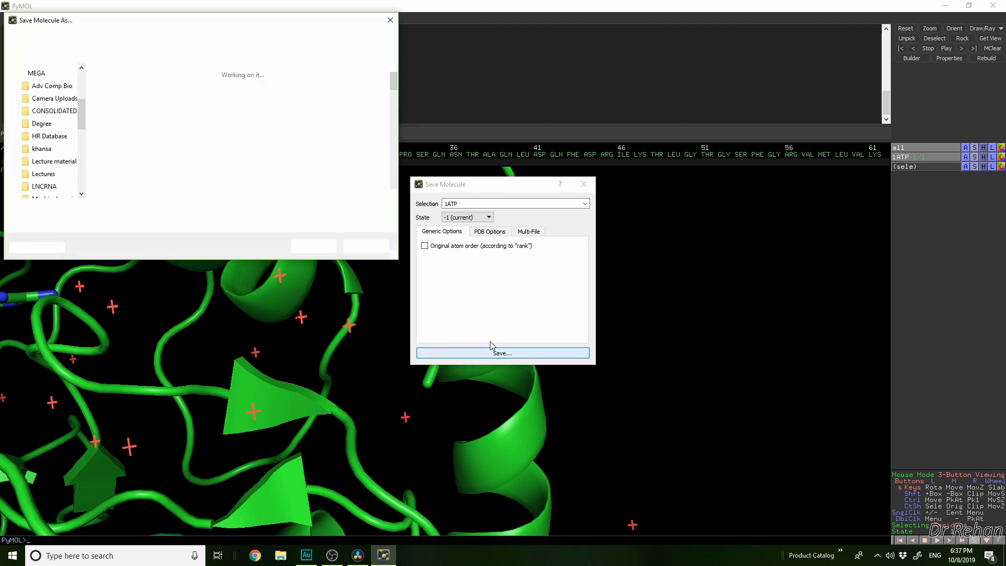
{"action": "left_click", "coordinate": [43, 99]}
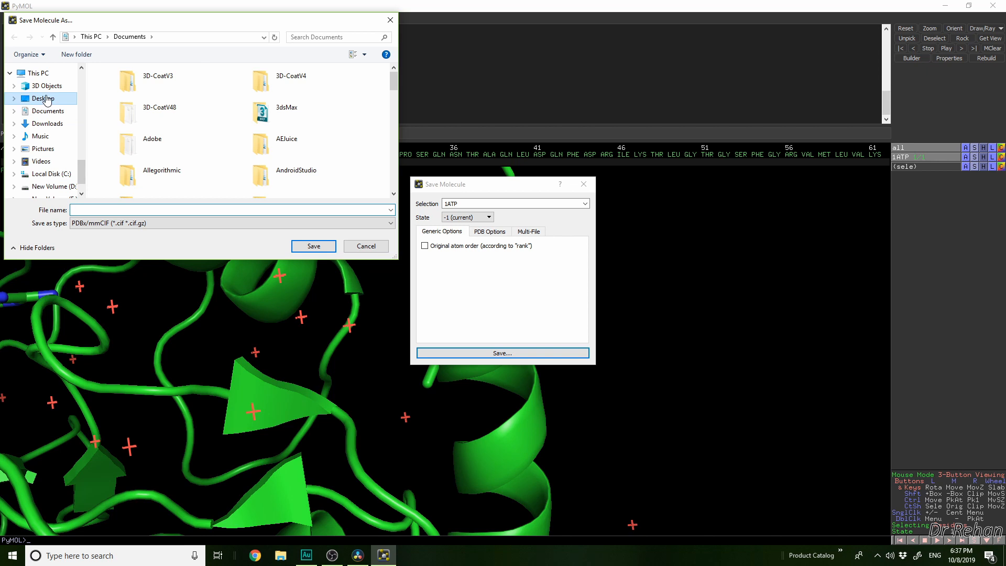
{"action": "left_click", "coordinate": [136, 226]}
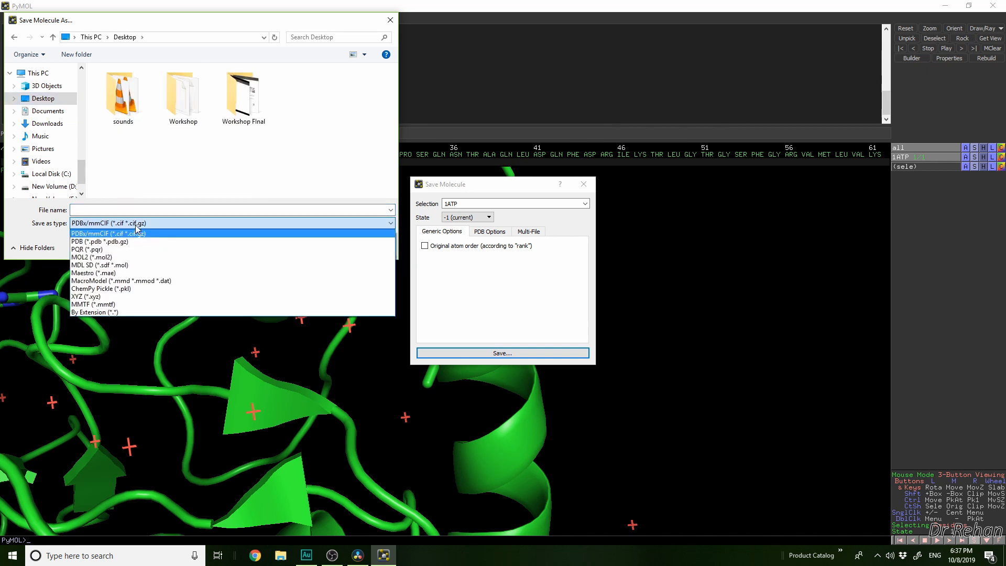
{"action": "left_click", "coordinate": [136, 232]}
Name the exported file 1ATP_mutated_26PHEtoALA and save it
{"action": "left_click", "coordinate": [96, 213]}
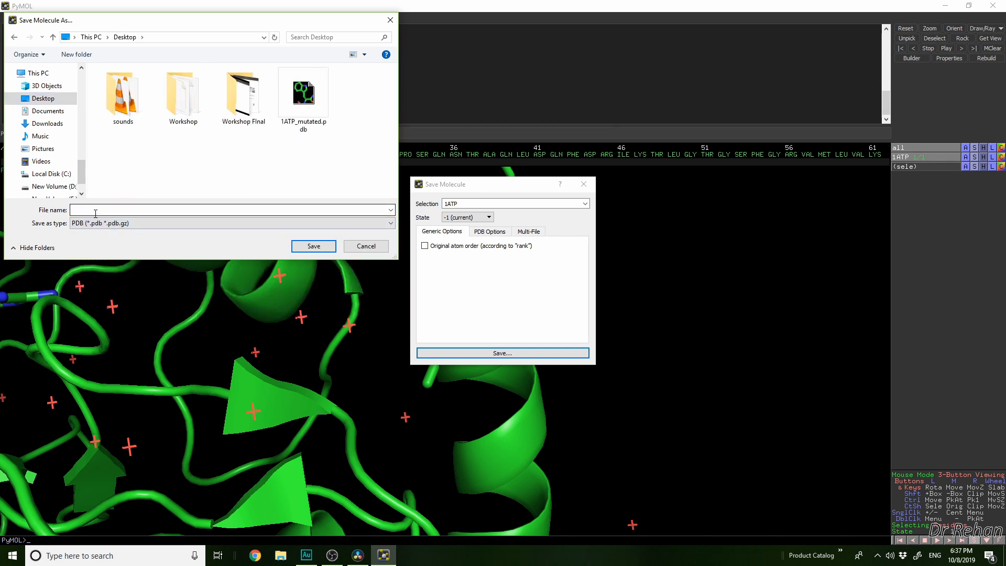
{"action": "type", "text": "1"}
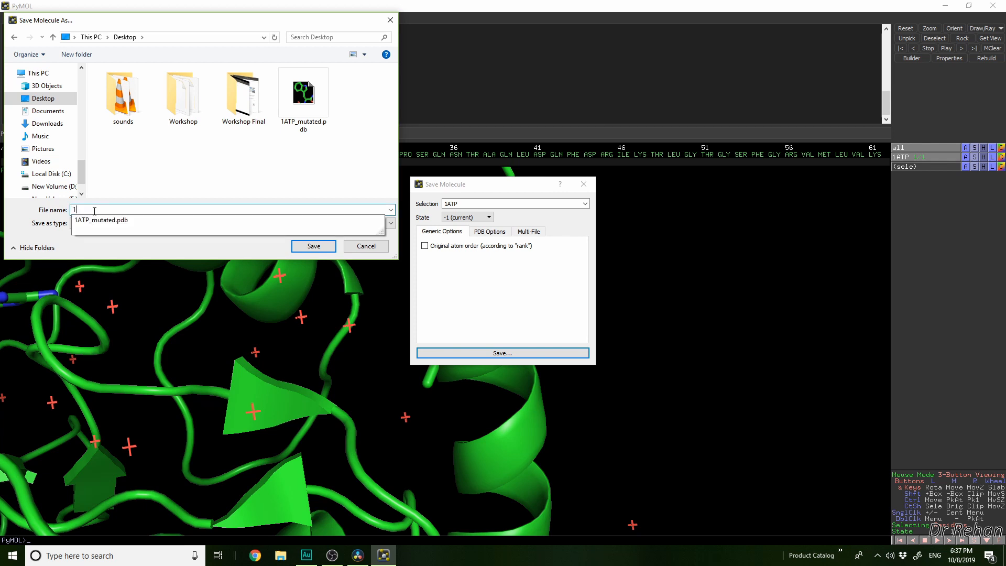
{"action": "type", "text": "ATP_mutated_"}
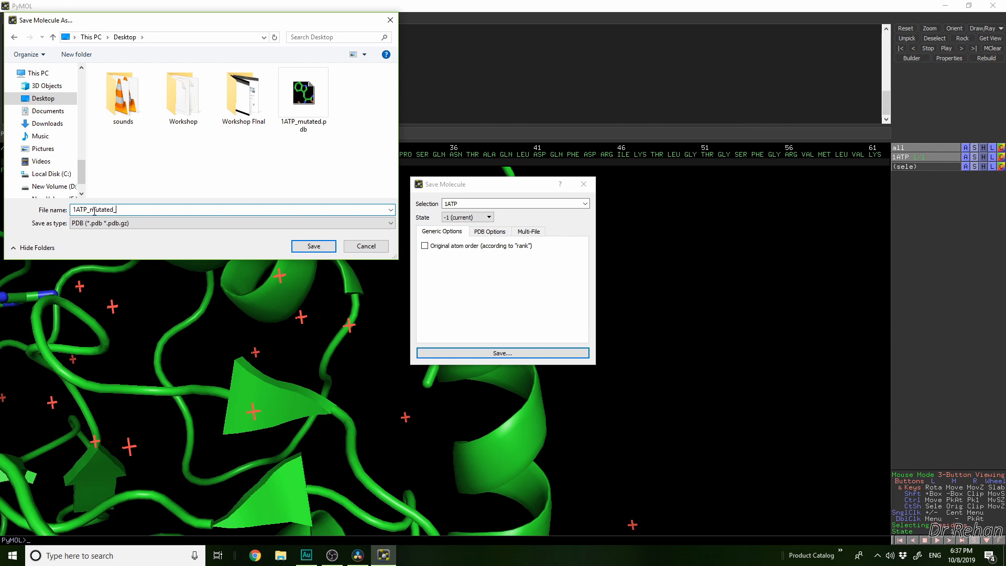
{"action": "type", "text": "26PHEtoALA"}
{"action": "left_click", "coordinate": [307, 246]}
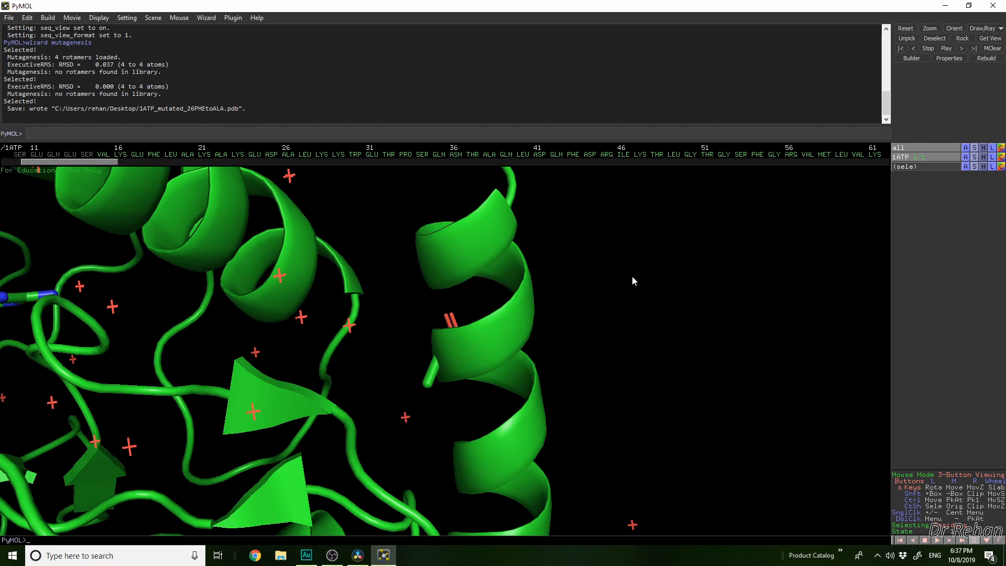
Reinitialize the session to clear all loaded objects
{"action": "left_click", "coordinate": [8, 17]}
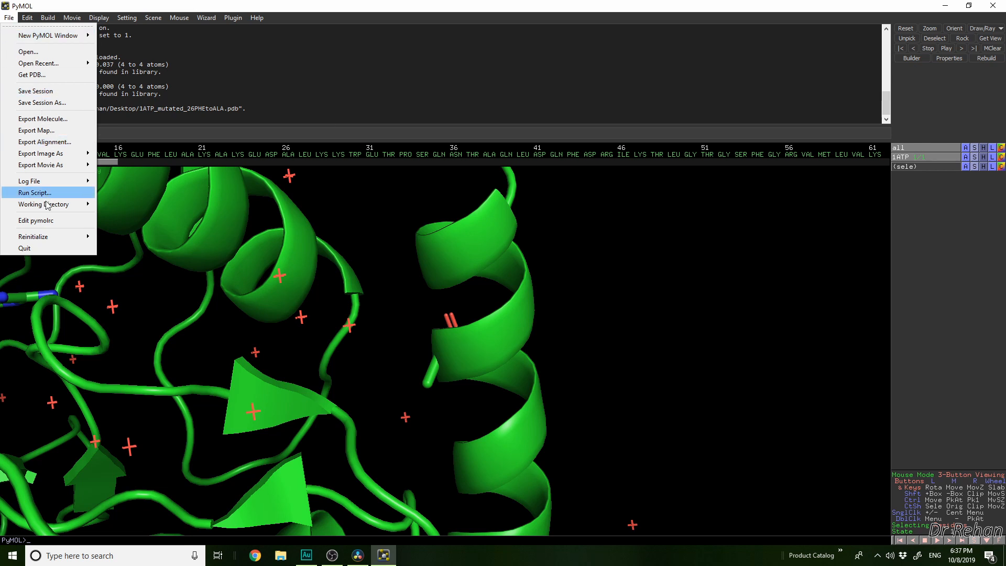
{"action": "mouse_move", "coordinate": [47, 239]}
{"action": "left_click", "coordinate": [128, 244]}
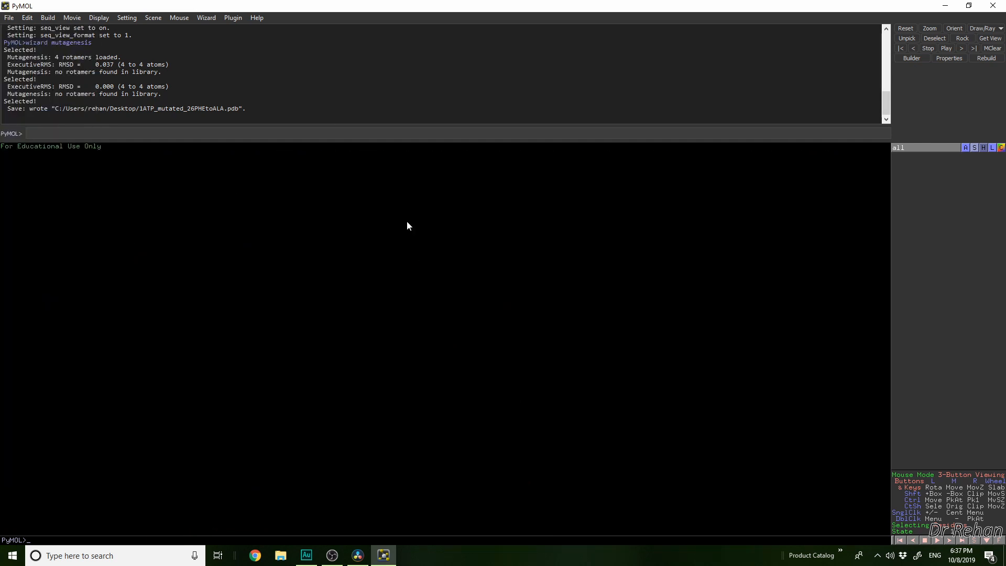
Open the saved file 1ATP_mutated_26PHEtoALA.pdb from the Desktop
{"action": "left_click", "coordinate": [9, 17]}
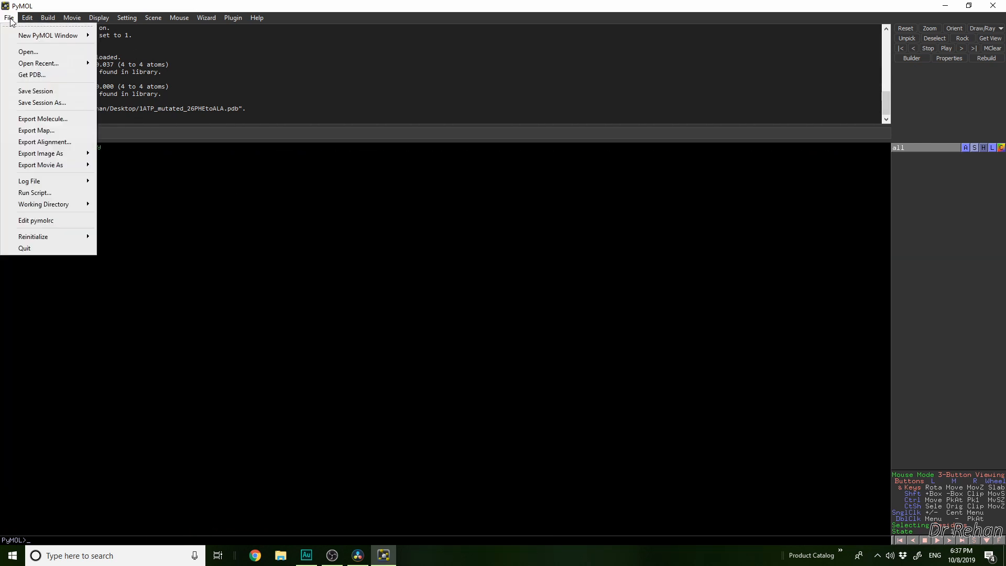
{"action": "left_click", "coordinate": [29, 53]}
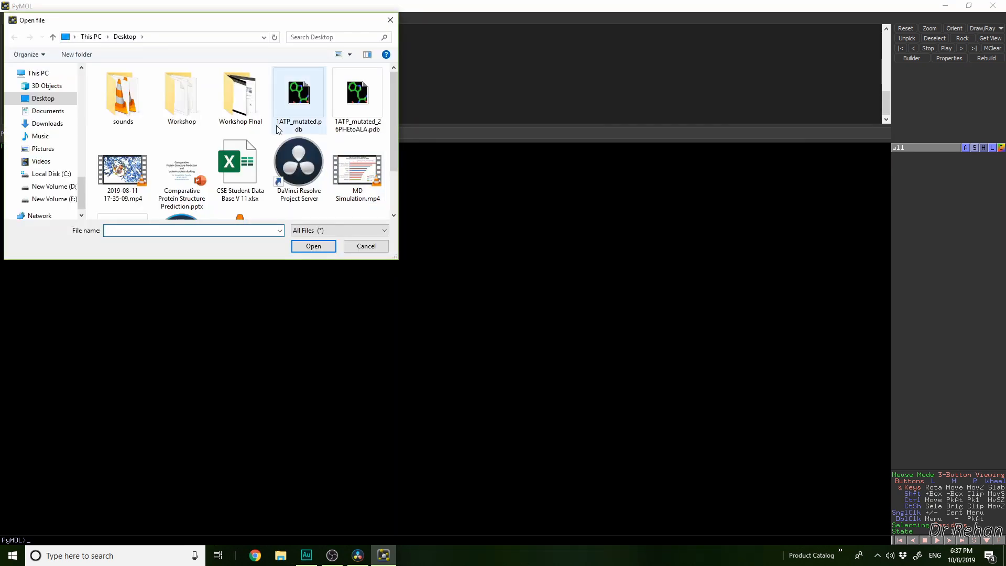
{"action": "left_click", "coordinate": [354, 114]}
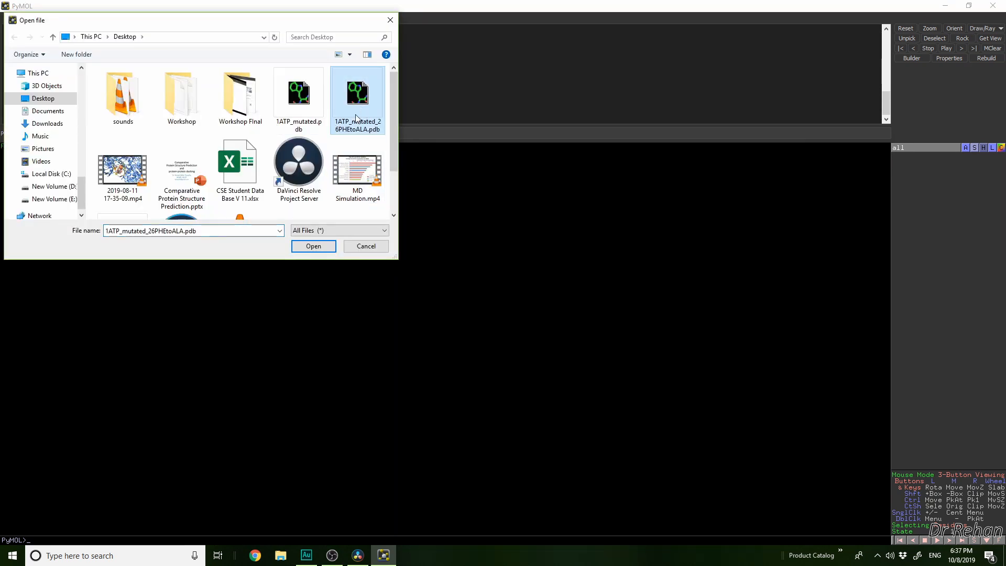
{"action": "left_click", "coordinate": [310, 244]}
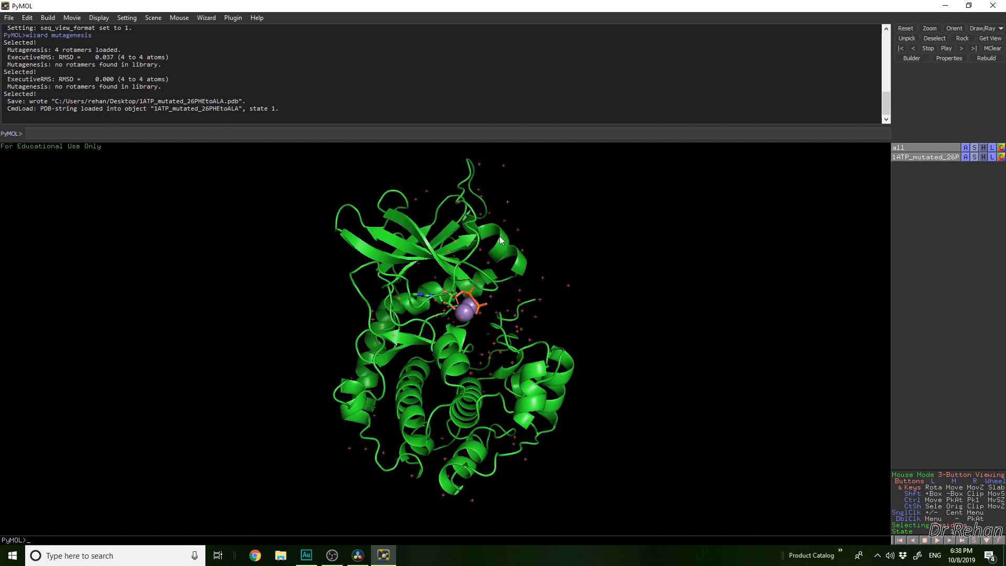
Toggle the sequence display off and on again to show the reloaded structure's sequence
{"action": "right_click_drag", "start_coordinate": [499, 237], "coordinate": [537, 320]}
{"action": "left_click", "coordinate": [99, 17]}
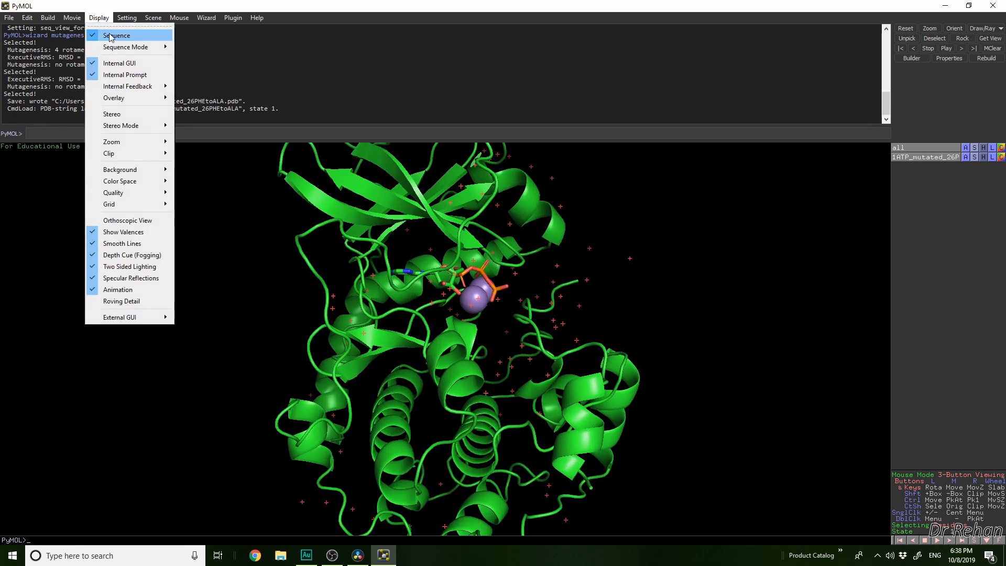
{"action": "left_click", "coordinate": [116, 35]}
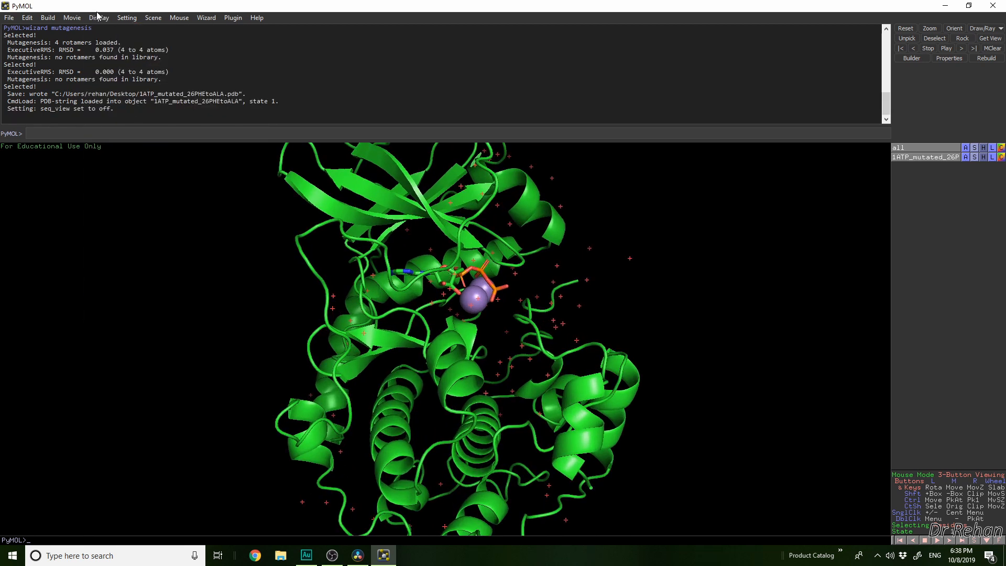
{"action": "left_click", "coordinate": [99, 18]}
{"action": "left_click", "coordinate": [116, 35]}
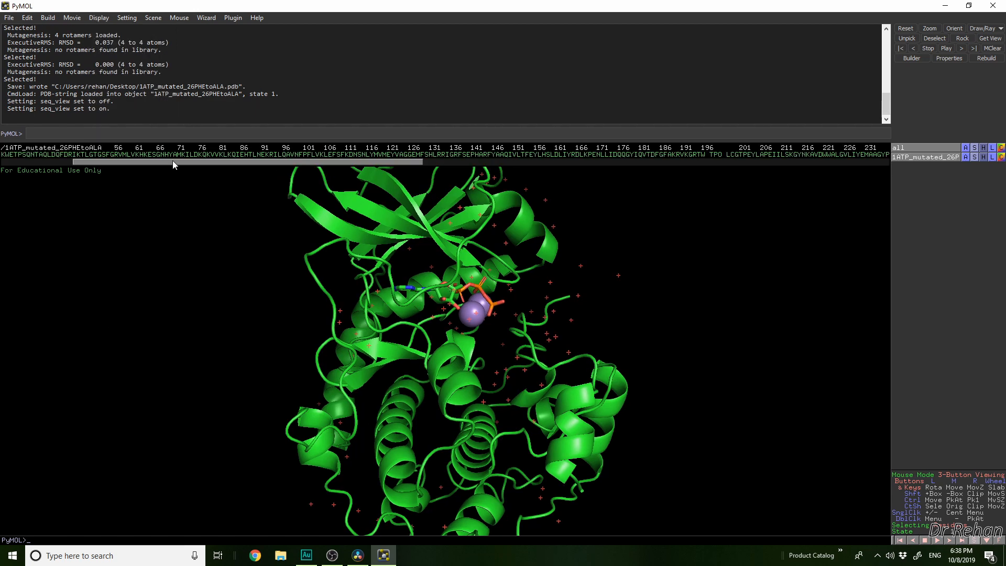
Set the sequence display to residue names and select residue 26 in the sequence of the reloaded structure
{"action": "left_click", "coordinate": [99, 17]}
{"action": "mouse_move", "coordinate": [111, 47]}
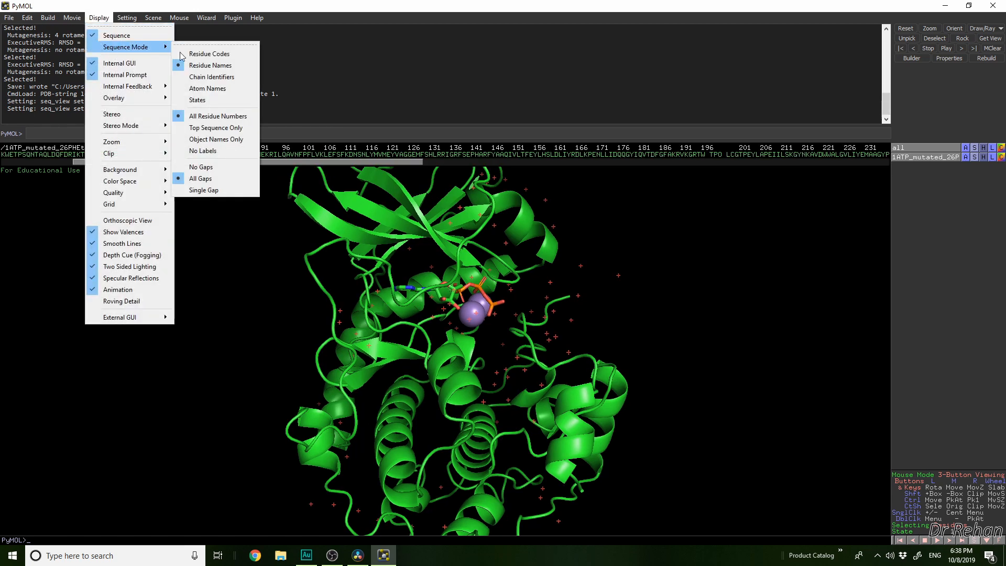
{"action": "left_click", "coordinate": [207, 63]}
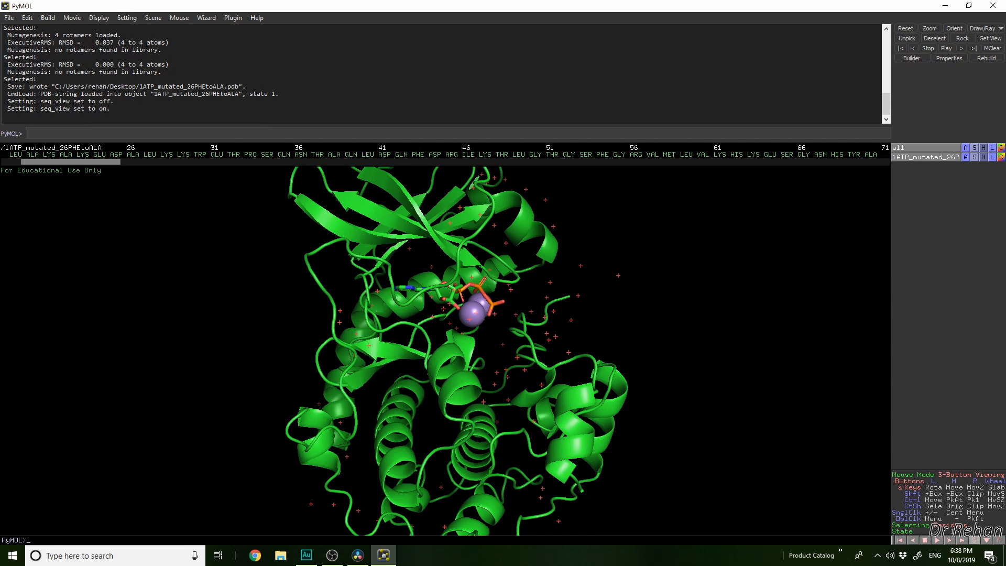
{"action": "left_click", "coordinate": [133, 154]}
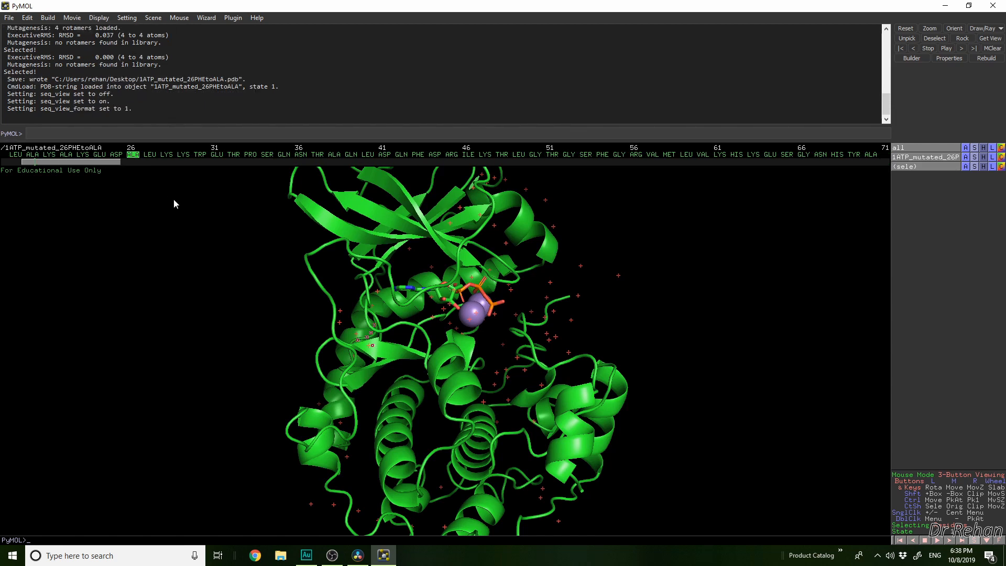
Close PyMOL and open the 1ATP_mutated_26PHEtoALA.pdb file from the desktop in Notepad++
{"action": "left_click", "coordinate": [993, 6]}
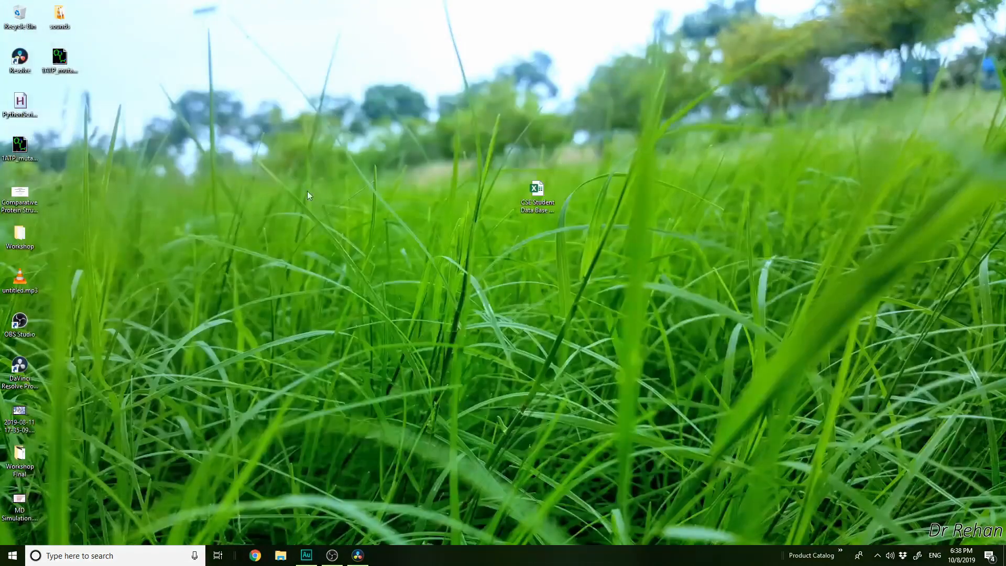
{"action": "left_click", "coordinate": [62, 64]}
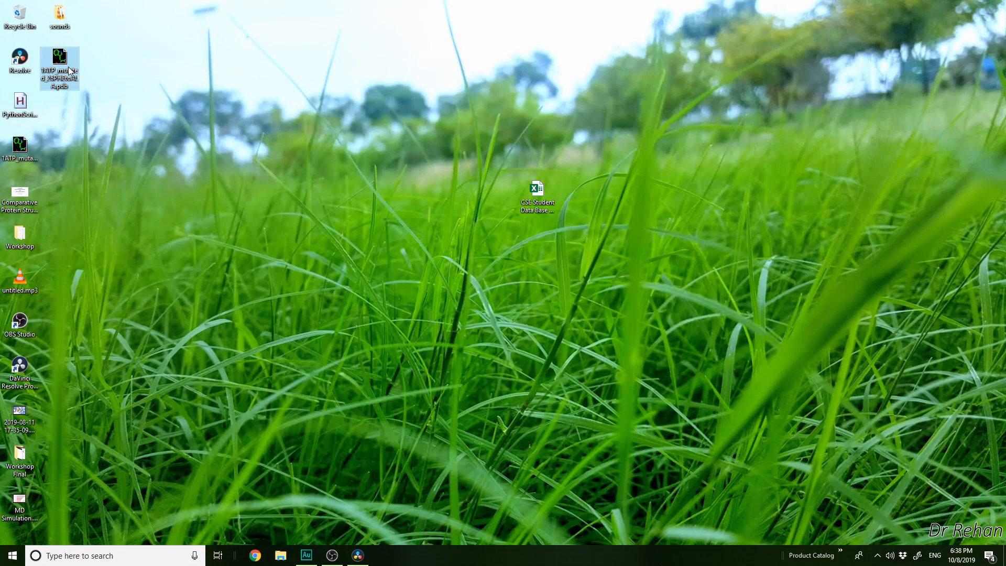
{"action": "right_click", "coordinate": [68, 67]}
{"action": "left_click", "coordinate": [111, 98]}
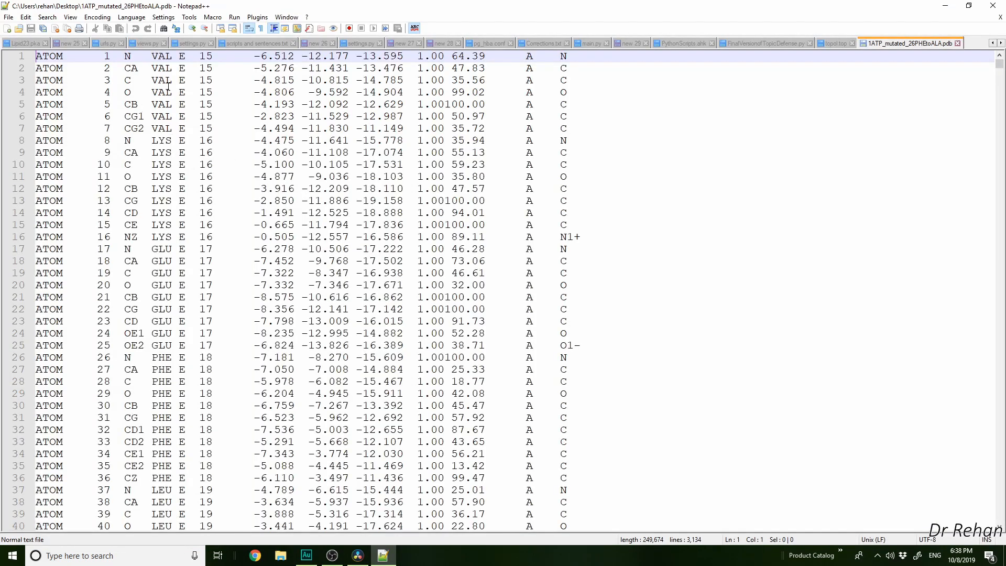
Check the residue number column of the PDB text and highlight the atom records of residue 26 on lines 90 to 94
{"action": "left_click_drag", "start_coordinate": [202, 54], "coordinate": [216, 183]}
{"action": "left_click", "coordinate": [207, 139]}
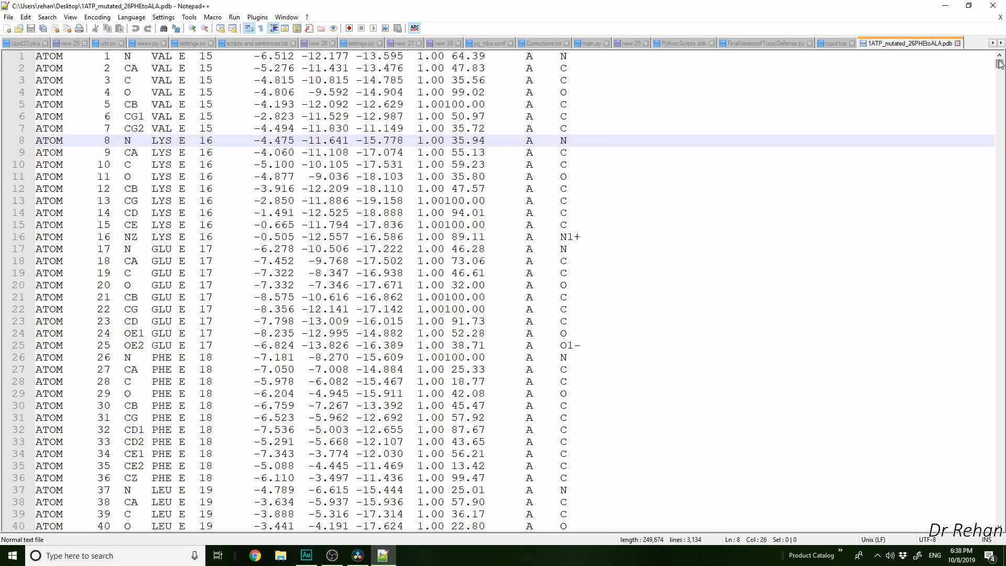
{"action": "left_click_drag", "start_coordinate": [1000, 64], "coordinate": [999, 73]}
{"action": "scroll", "coordinate": [226, 289], "scroll_direction": "down", "scroll_amount": 5}
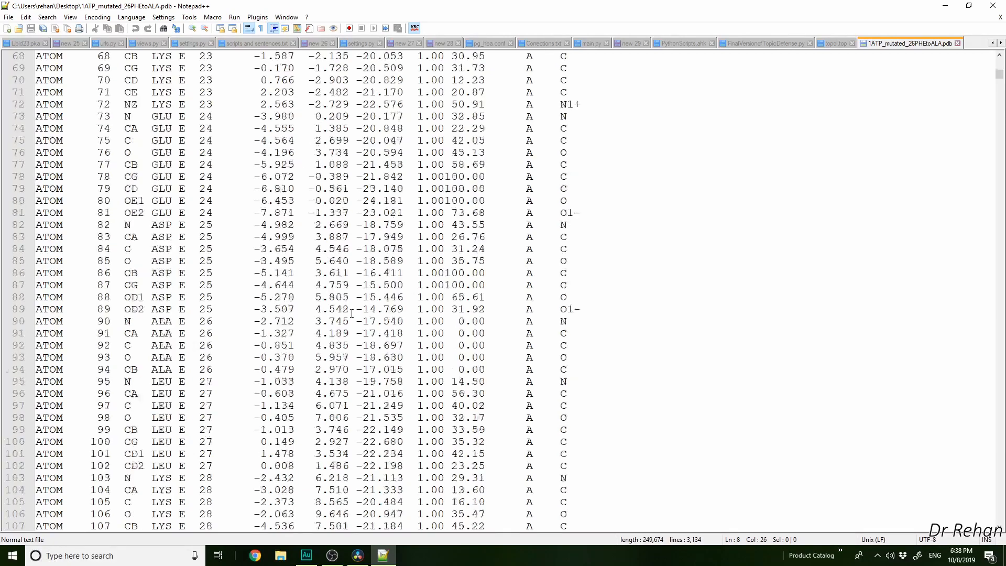
{"action": "left_click_drag", "start_coordinate": [194, 212], "coordinate": [214, 209]}
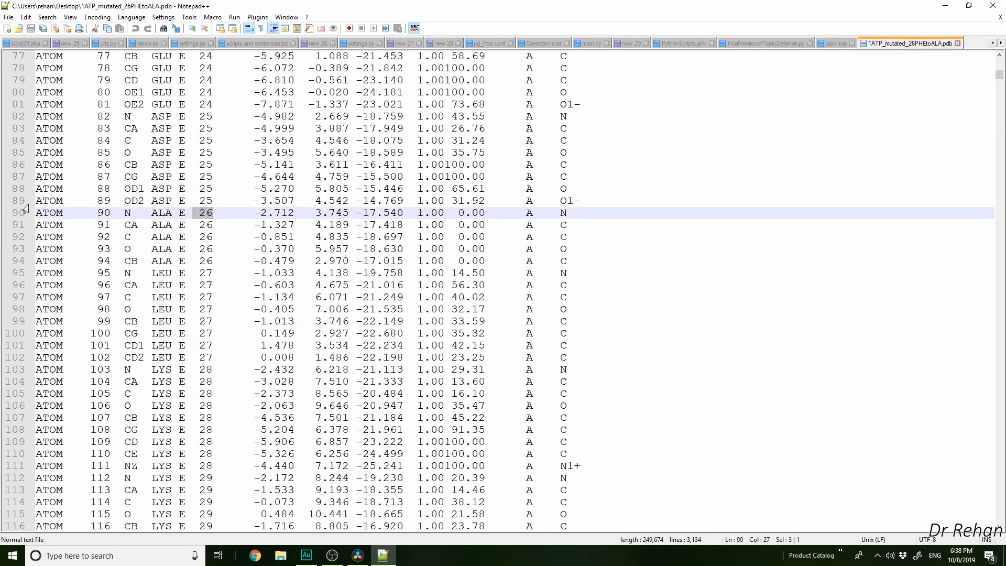
{"action": "left_click_drag", "start_coordinate": [39, 213], "coordinate": [661, 257]}
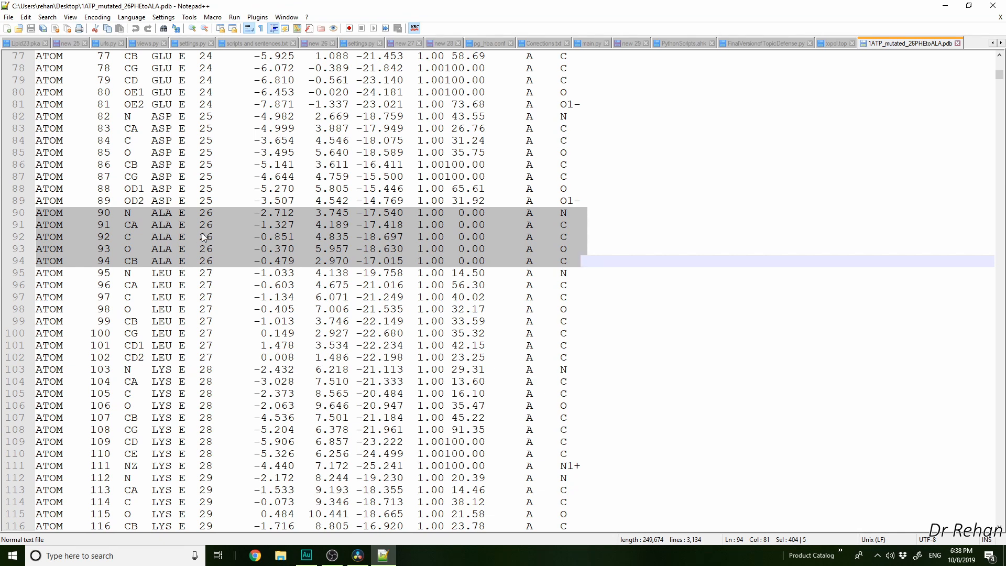
{"action": "left_click", "coordinate": [781, 227]}
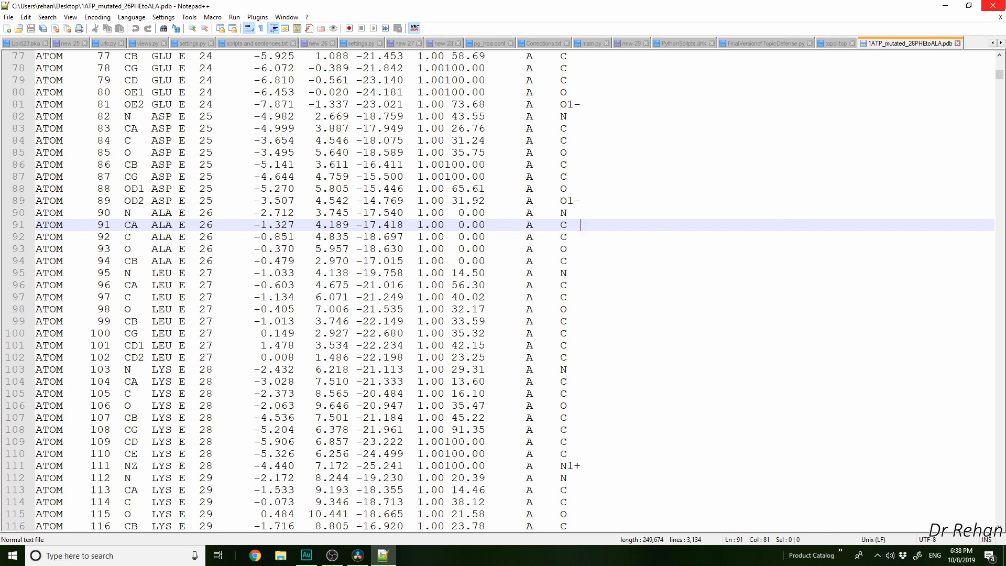
Close Notepad++ and refresh the desktop
{"action": "left_click", "coordinate": [992, 5]}
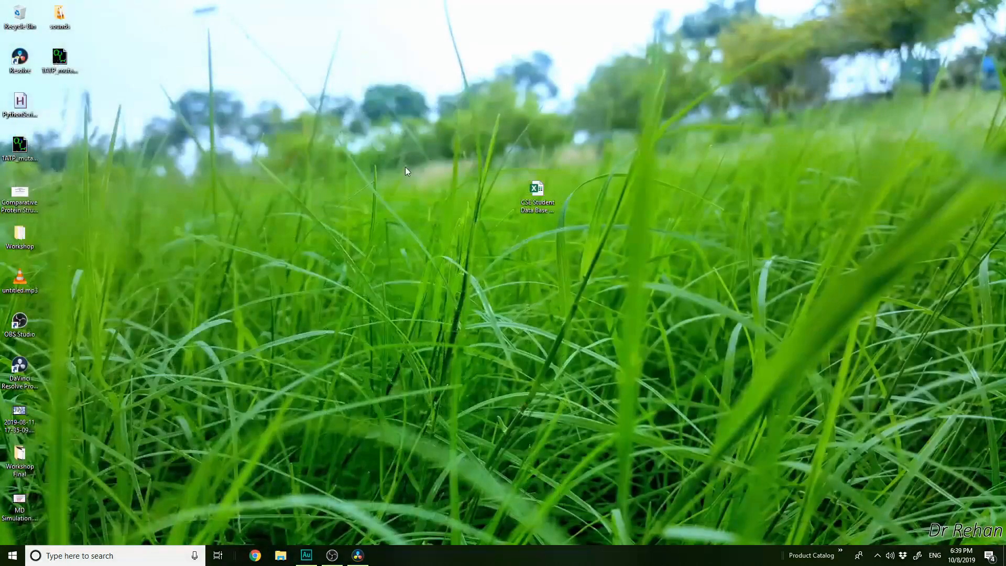
{"action": "right_click", "coordinate": [381, 157]}
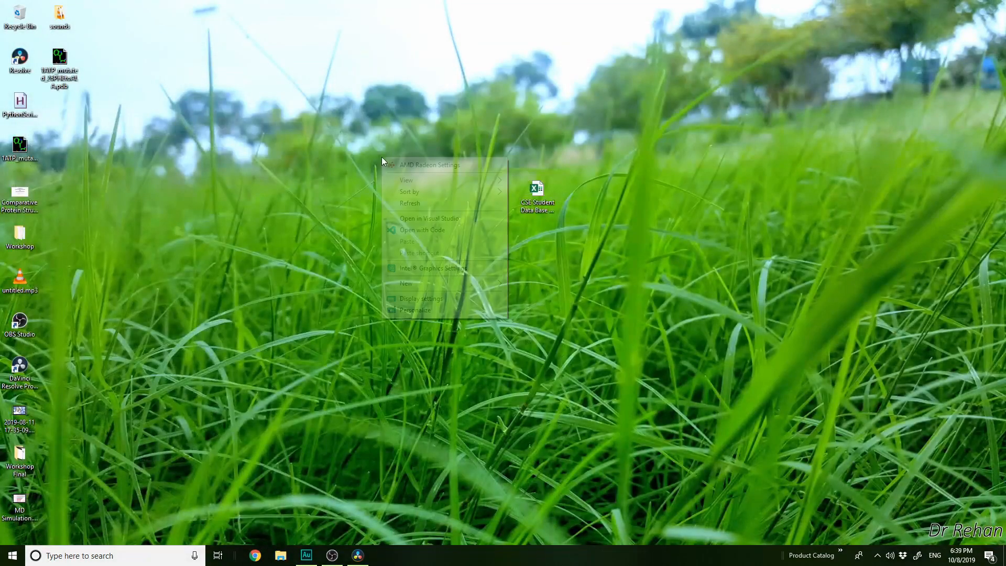
{"action": "left_click", "coordinate": [404, 203]}
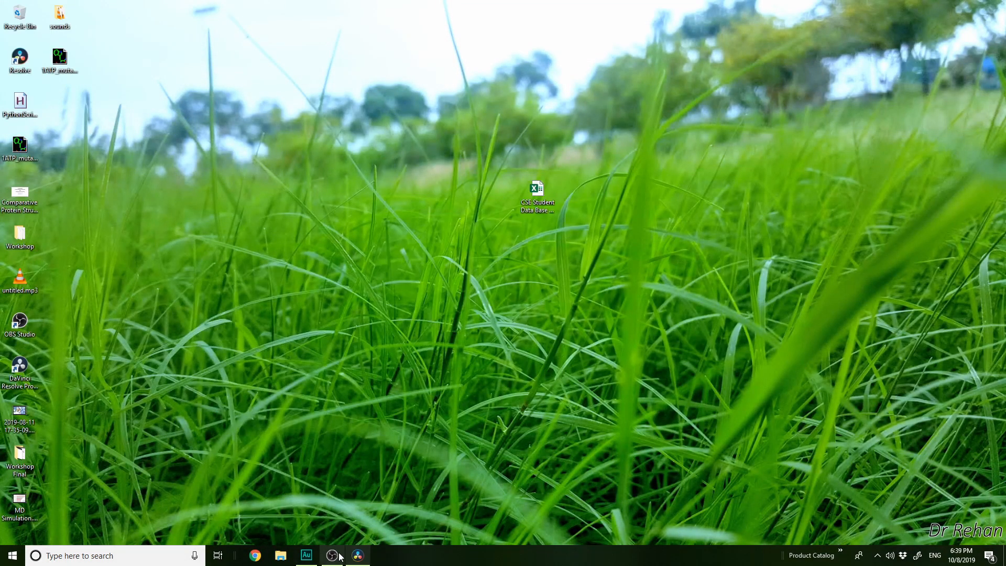